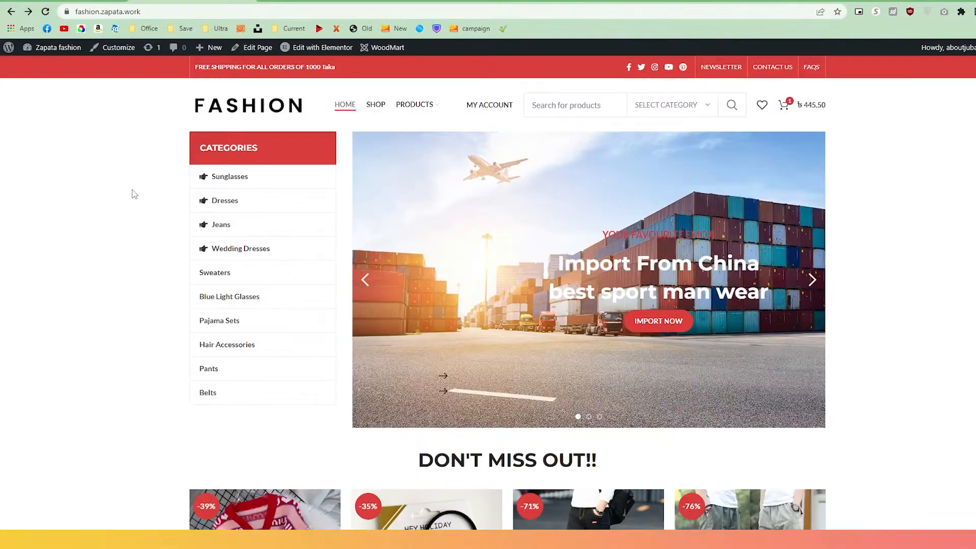
Open the Emperor Paul genuine belt product and highlight its 'From China' shipping origin.
scroll(132, 192, down, 5)
scroll(132, 192, down, 5)
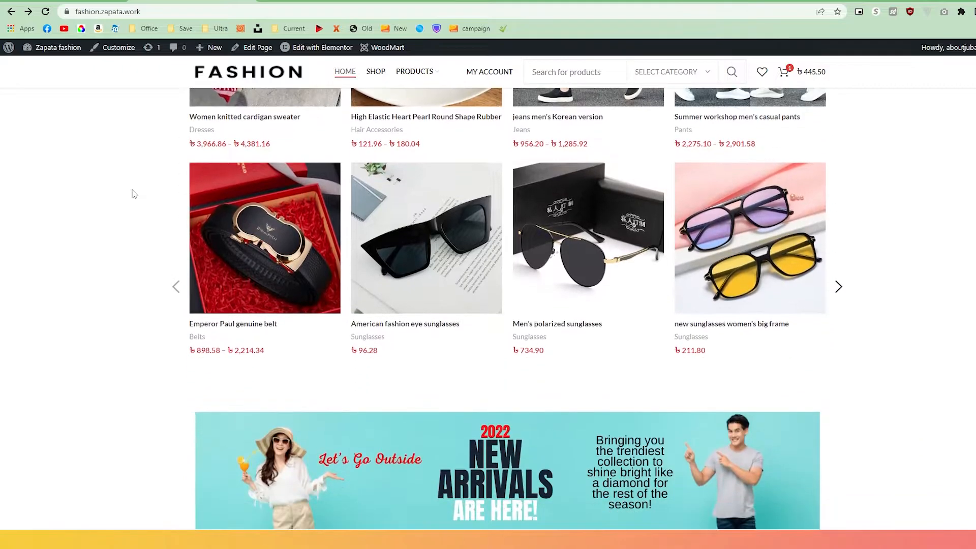
click(216, 183)
drag(518, 334, 588, 344)
Go to the store's admin dashboard and open the MoveOnDrop plugin home page.
click(87, 98)
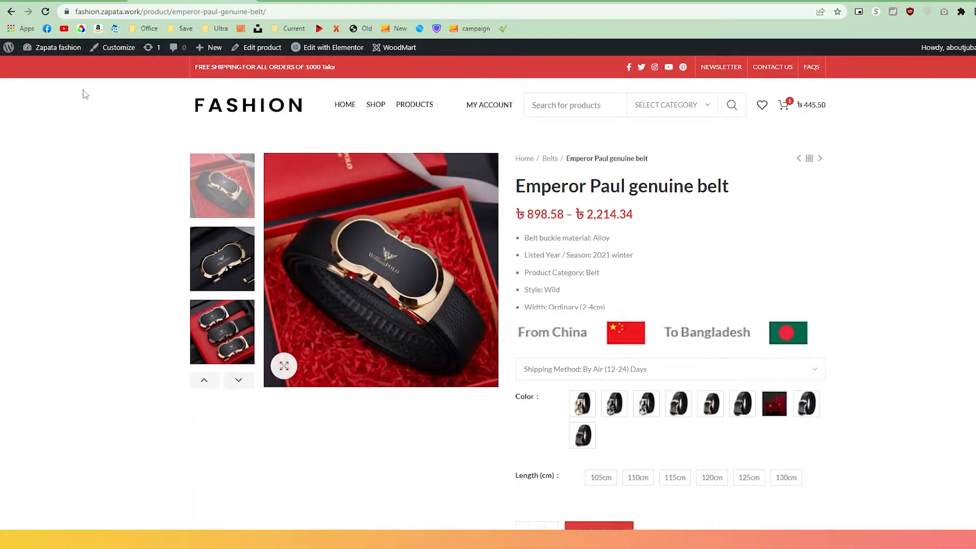
click(67, 51)
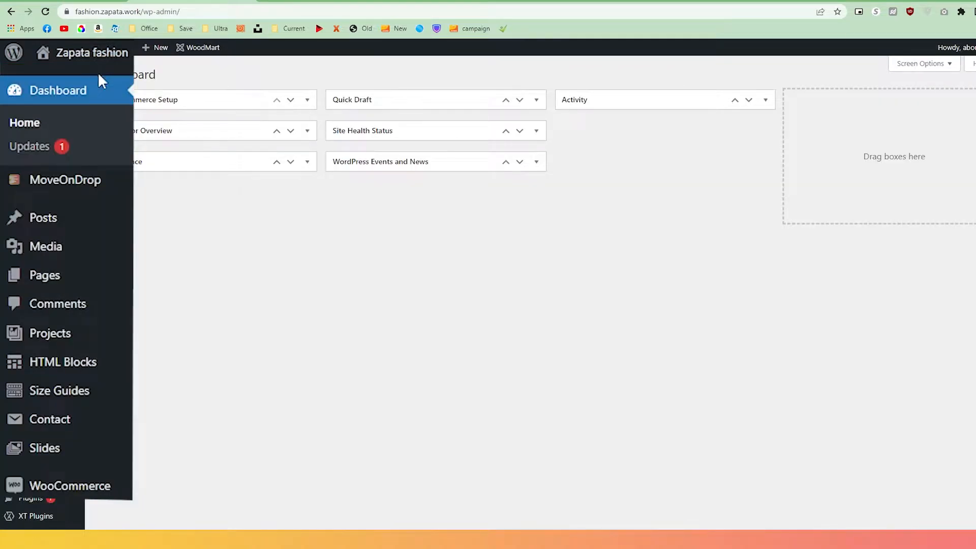
click(69, 131)
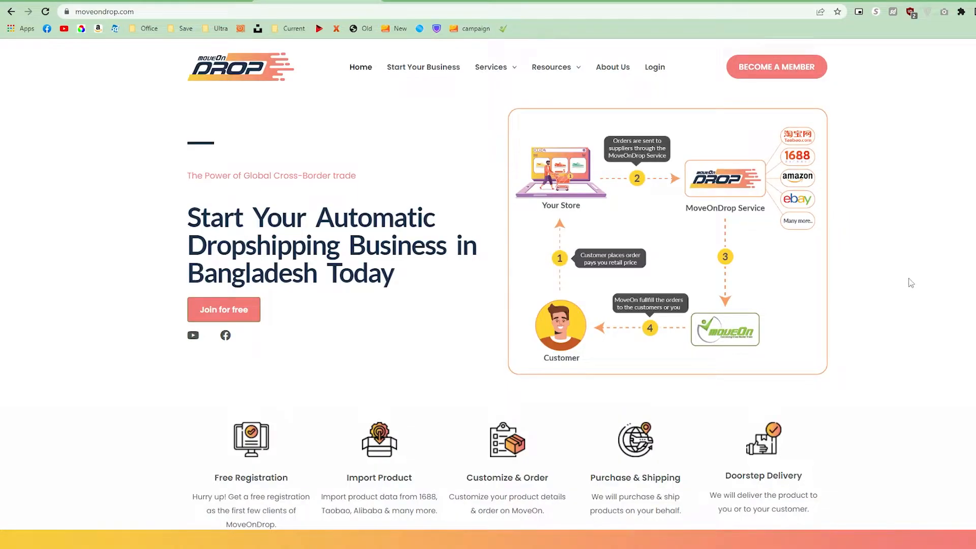
Start the membership form with the full name and phone number, ticking Retail and Wholesale.
click(803, 77)
click(701, 271)
key(Tab)
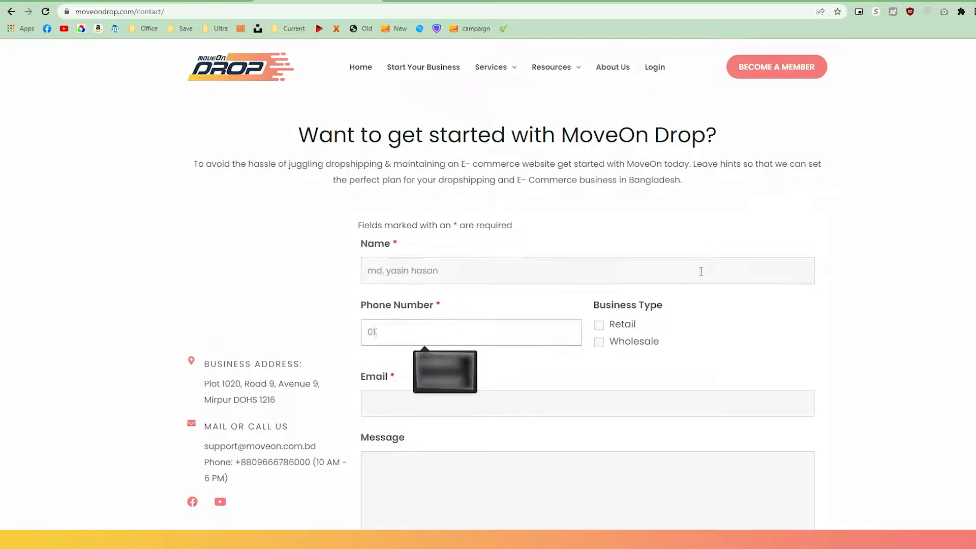
click(600, 327)
click(599, 342)
Fill in the member's e-mail address and submit the membership request.
scroll(608, 304, down, 2)
click(610, 303)
key(Down)
key(Return)
scroll(599, 388, down, 3)
click(382, 355)
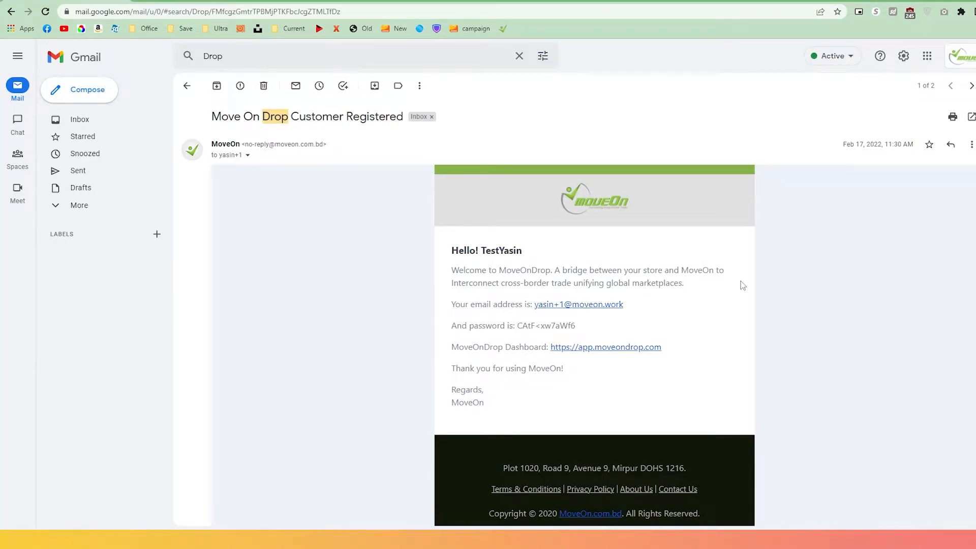
scroll(742, 285, down, 2)
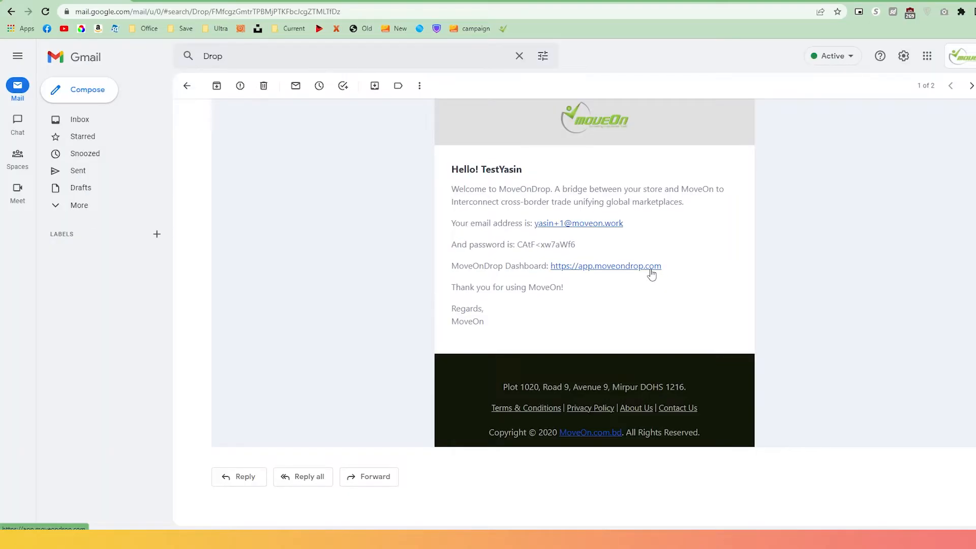
Log in to the MoveOnDrop dashboard from the welcome e-mail and download the Release plugin zip.
click(651, 274)
click(343, 305)
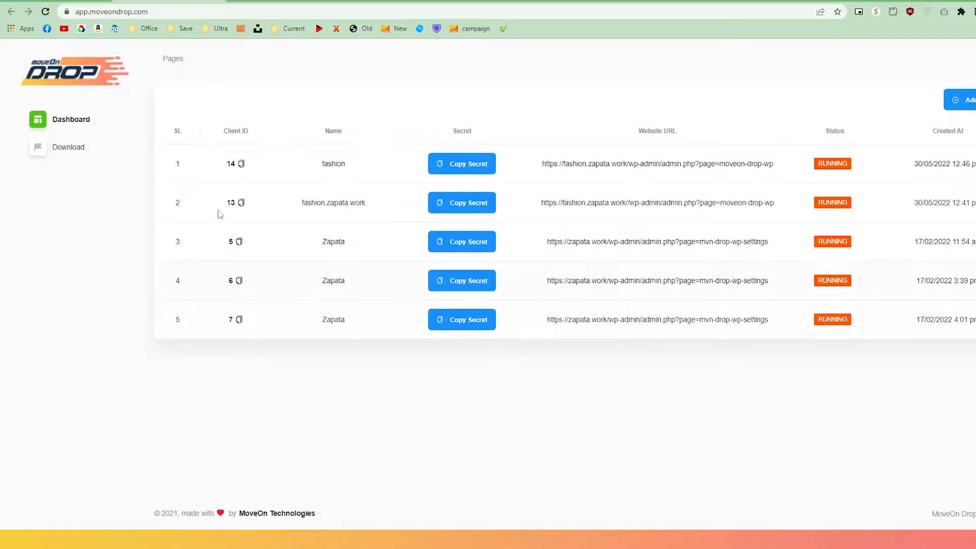
click(67, 152)
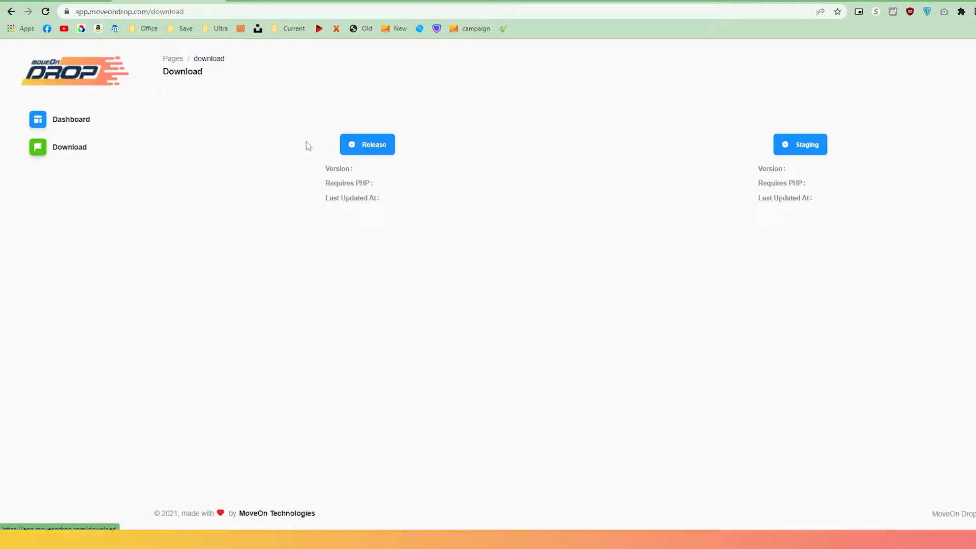
click(358, 147)
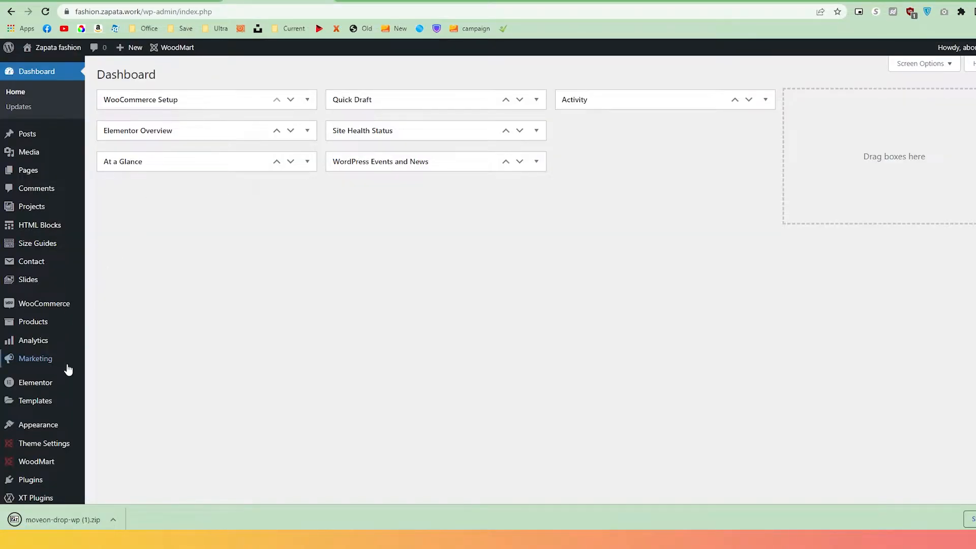
Upload moveon-drop-wp (1).zip from Downloads as a new plugin, install it and activate it.
click(53, 479)
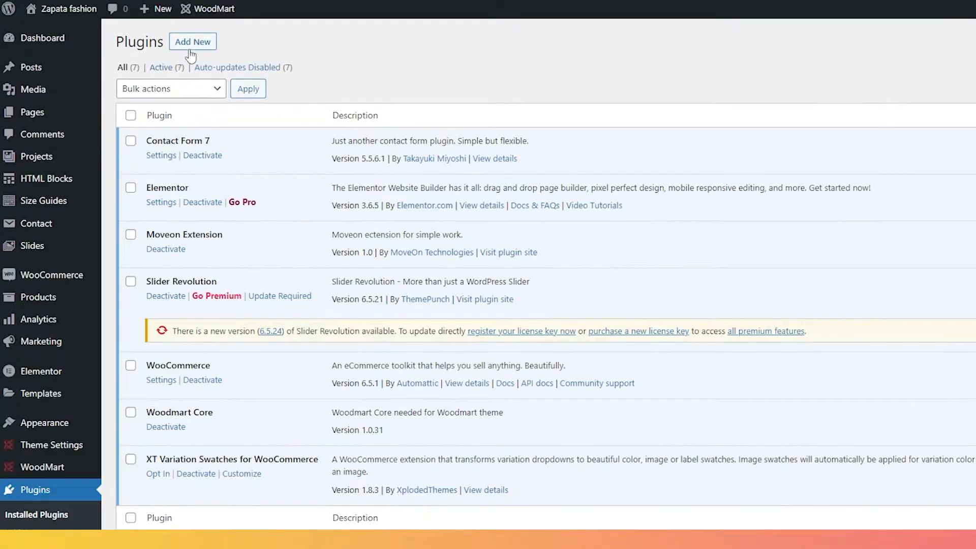
click(189, 45)
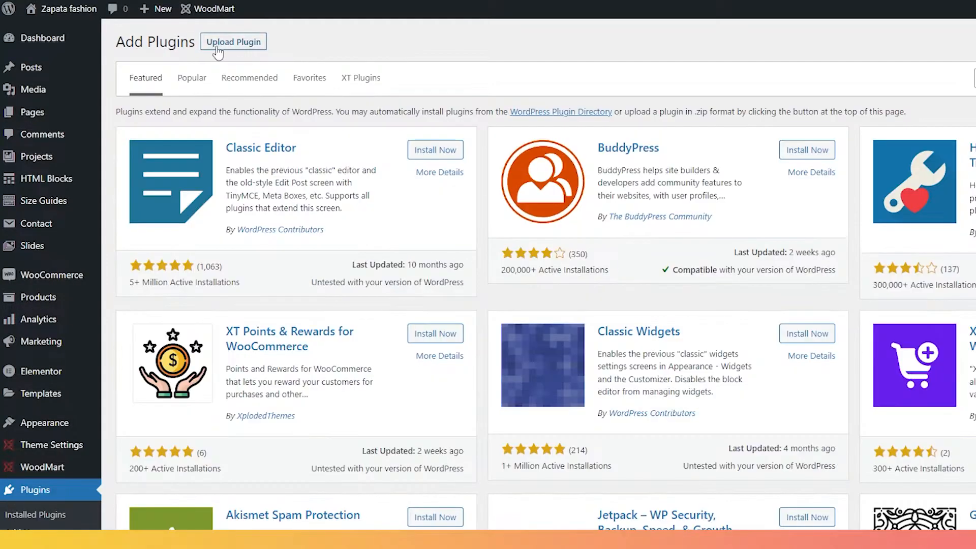
click(220, 46)
click(566, 160)
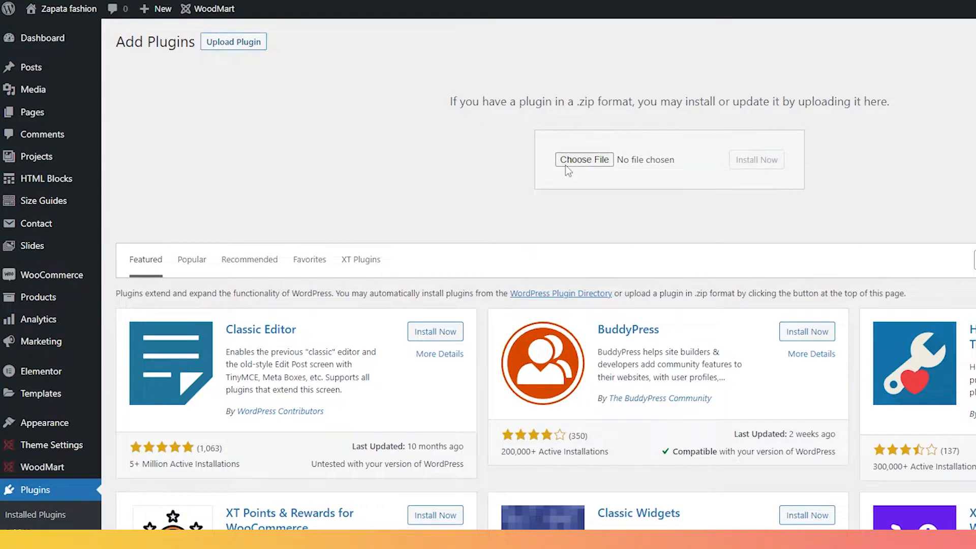
click(85, 136)
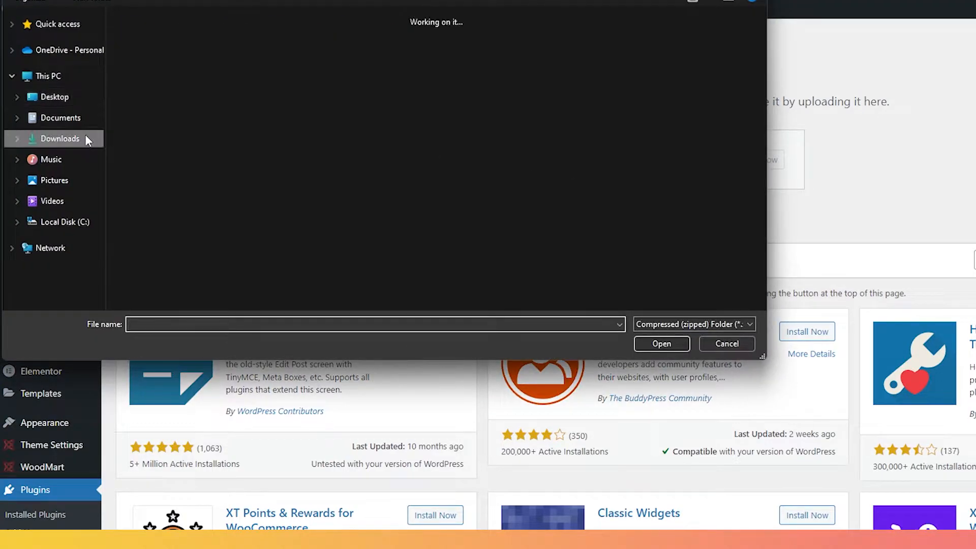
click(147, 89)
double_click(148, 89)
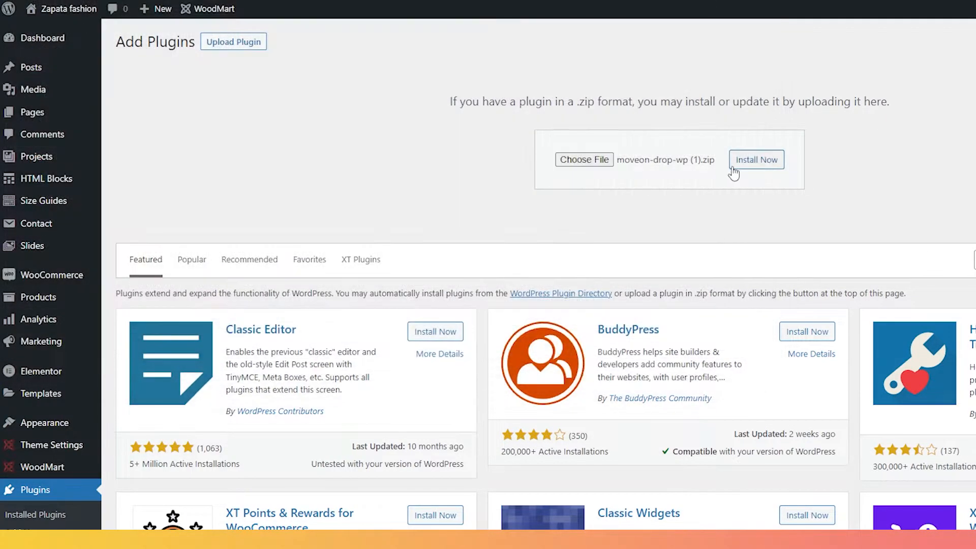
click(733, 169)
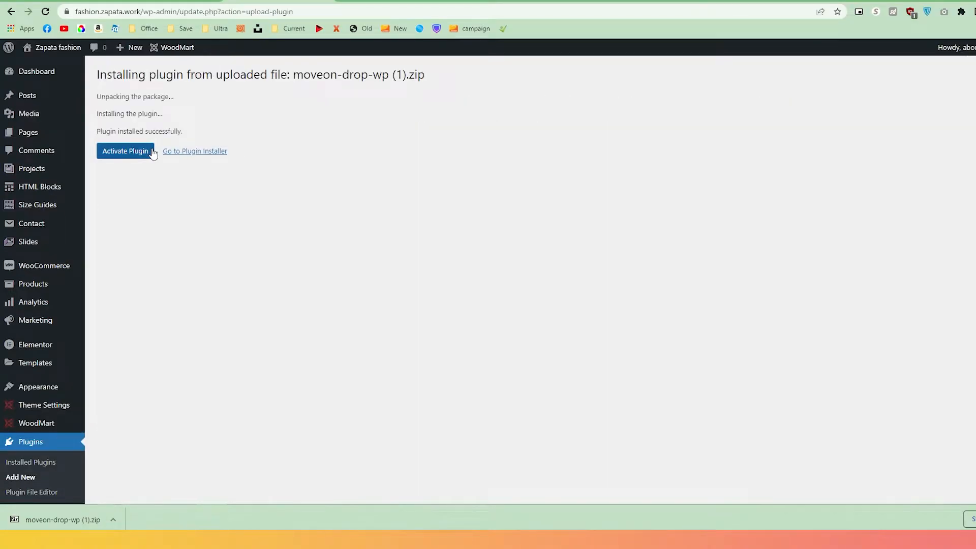
click(125, 151)
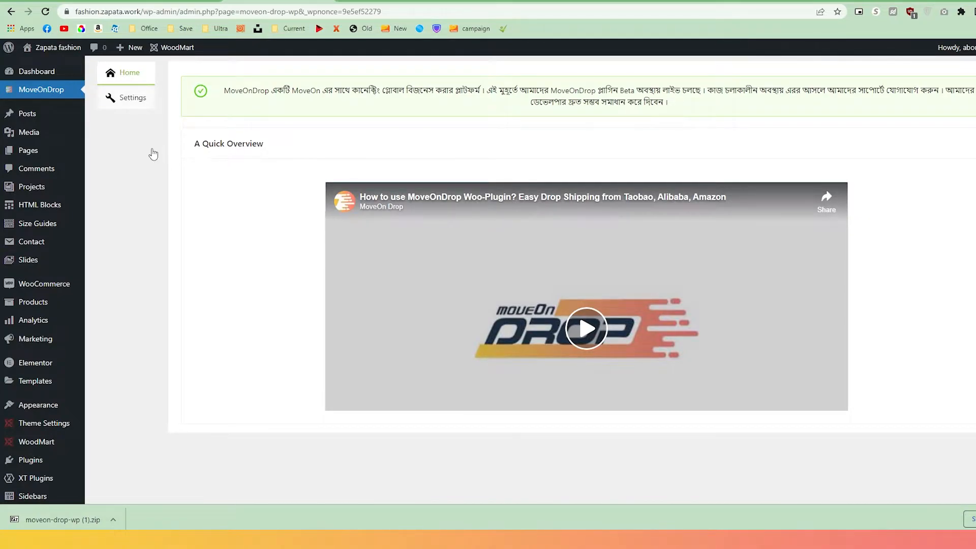
Open the MoveOnDrop plugin's Settings tab, then clear the browser's current web address.
click(138, 101)
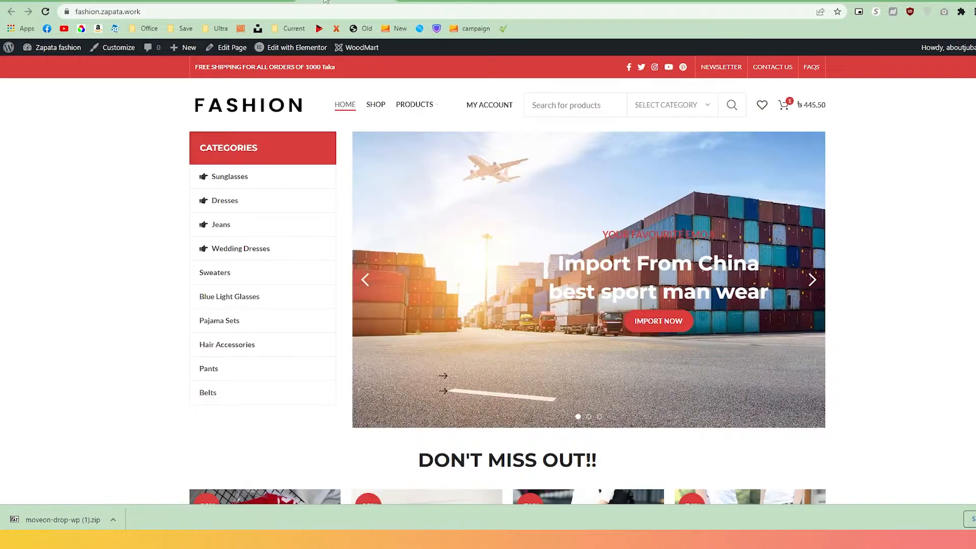
click(320, 10)
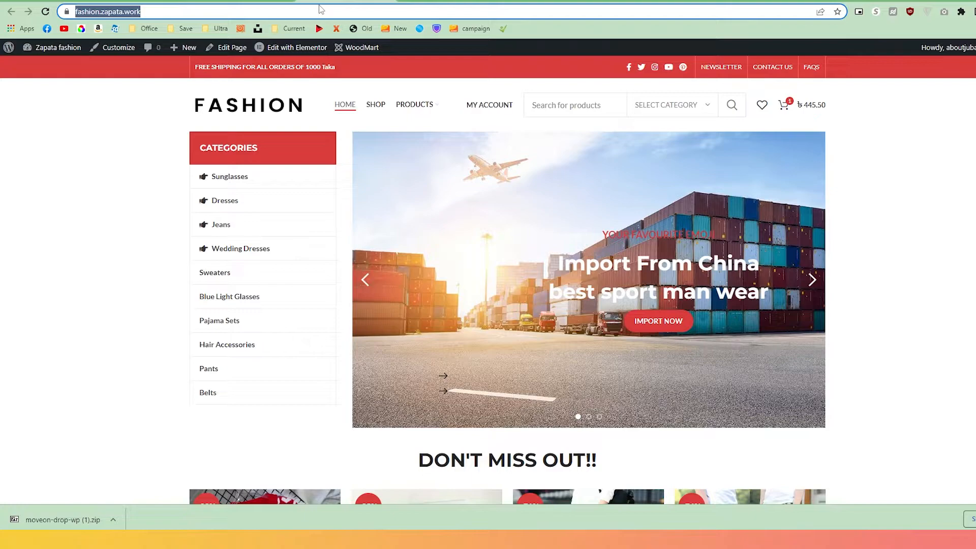
key(BackSpace)
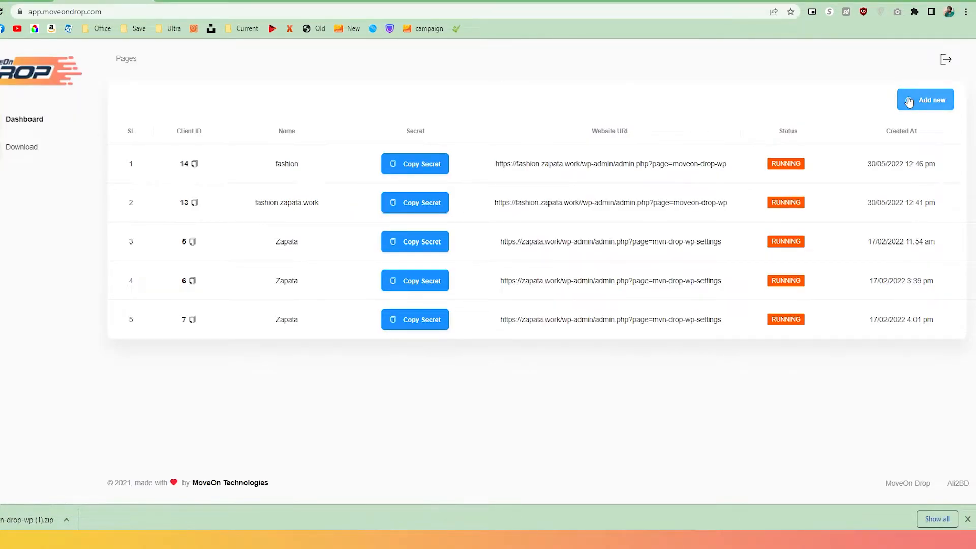
Add the store's URL as a new website named 'Fashion Name' and copy its Client ID.
click(909, 100)
click(515, 198)
key(Down)
key(Down)
key(Return)
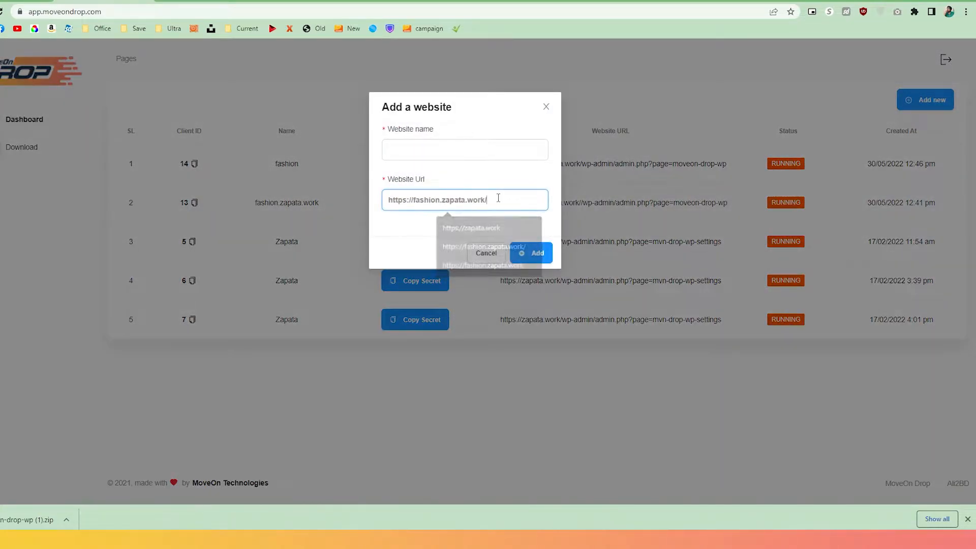
click(507, 144)
text(Fashion Name)
click(524, 253)
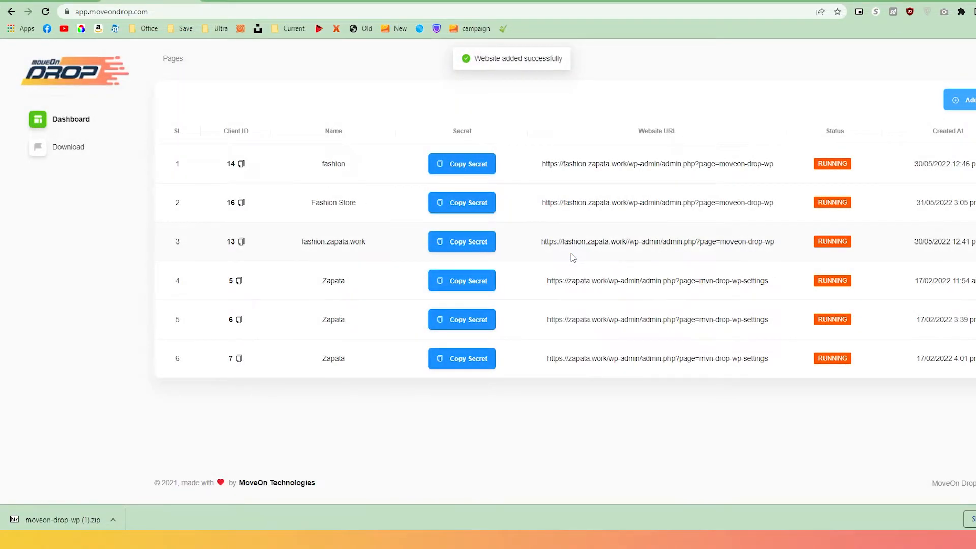
click(244, 169)
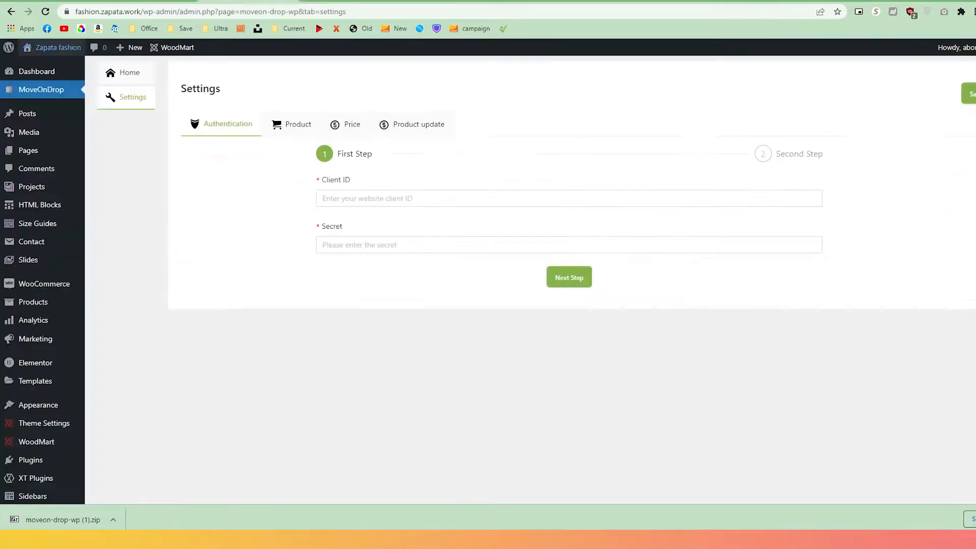
Paste the fashion site's Client ID and Secret into the plugin's Authentication step and continue.
click(375, 194)
key(ctrl+v)
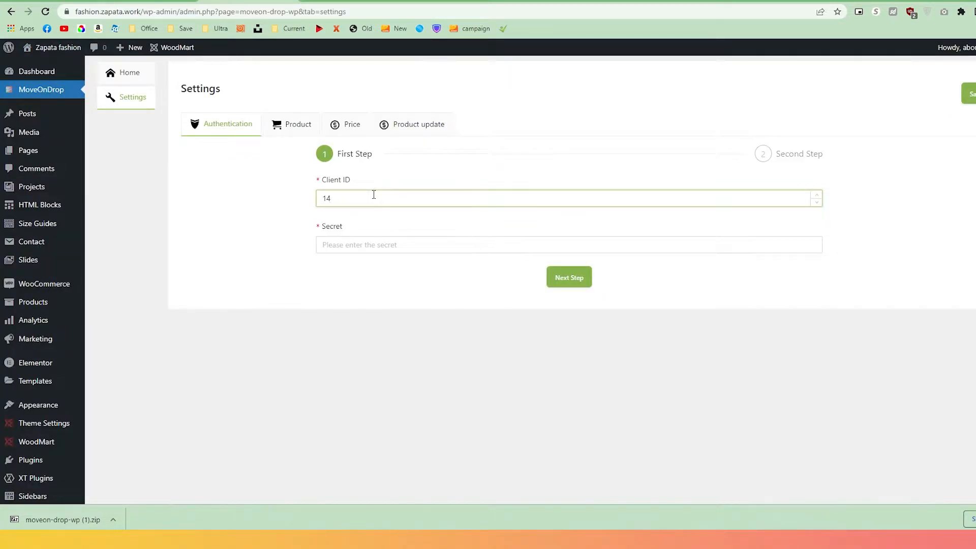
click(159, 1)
click(470, 165)
click(263, 1)
click(309, 233)
key(ctrl+v)
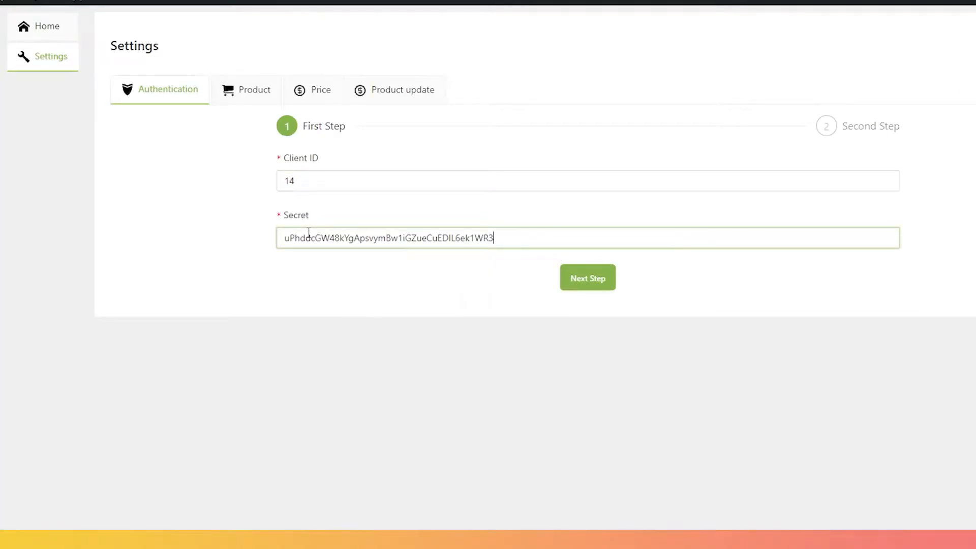
click(586, 279)
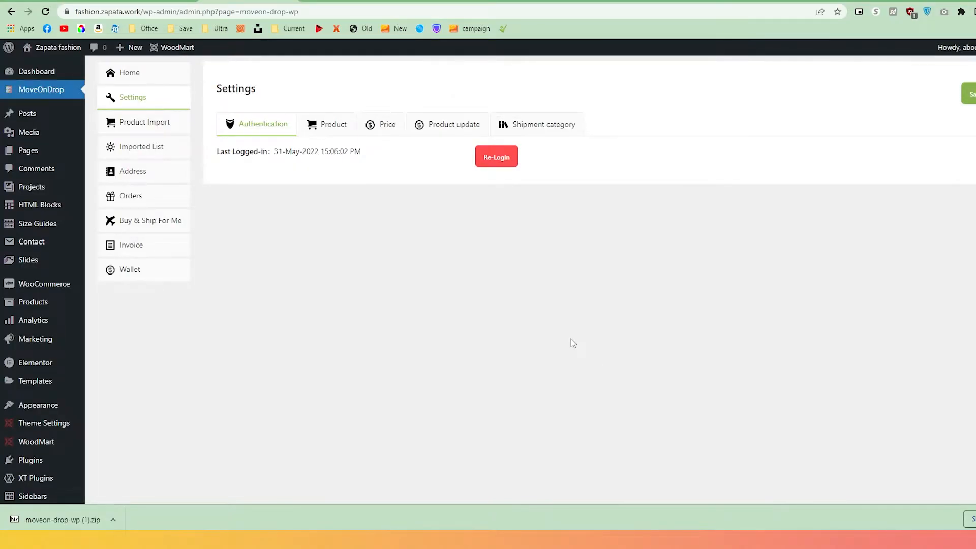
Show the Authentication settings, then switch to the plugin's Product settings.
click(288, 130)
click(328, 128)
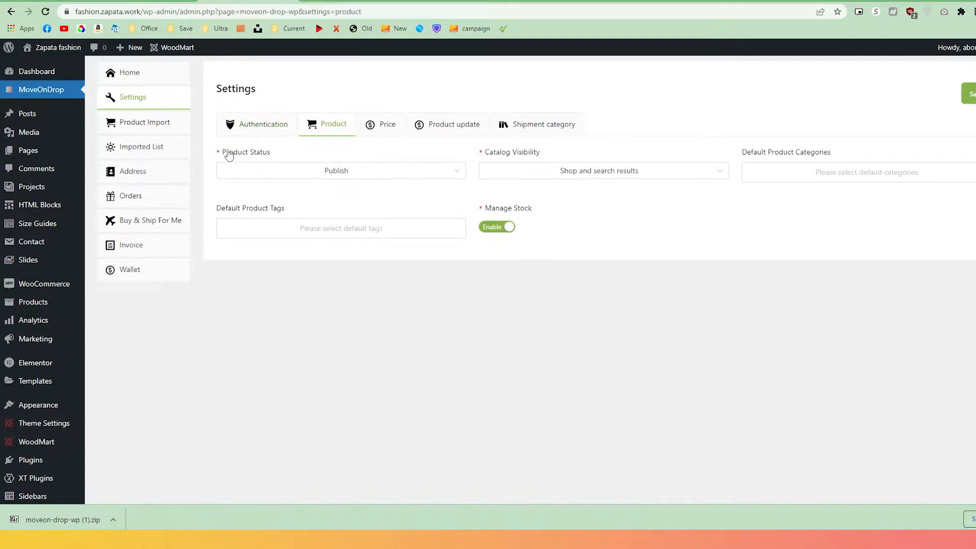
drag(221, 152, 288, 151)
click(287, 151)
Review the Product Status, Catalog Visibility, Categories and Tags options, then open the Price settings.
click(288, 176)
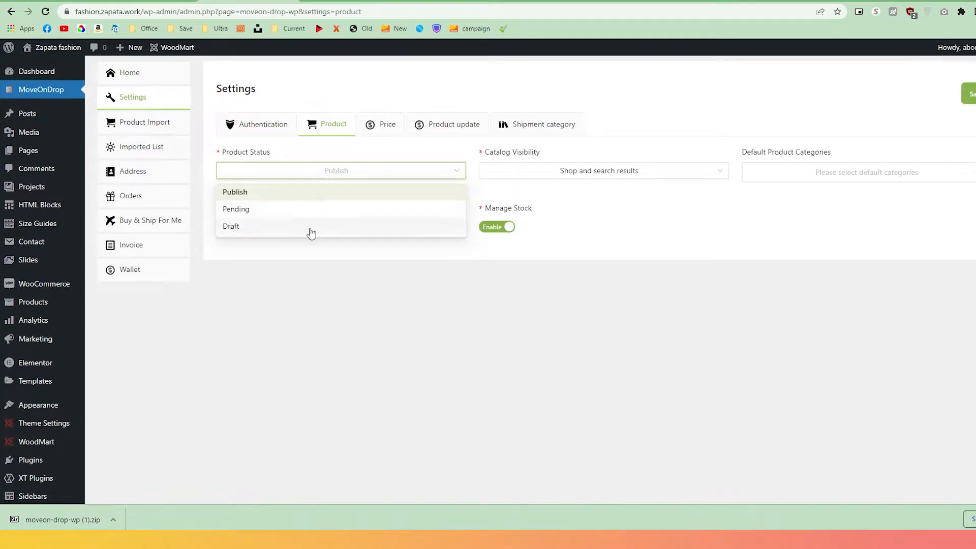
click(580, 175)
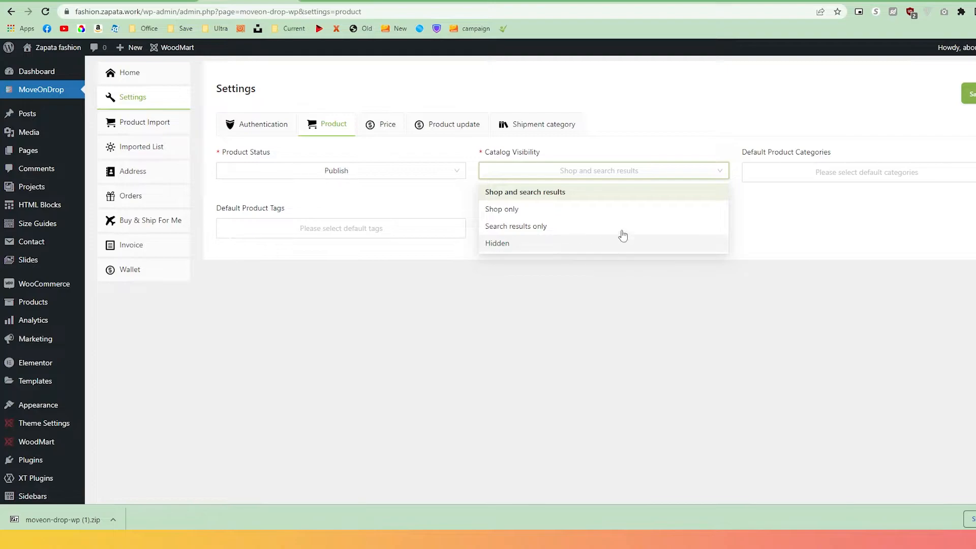
click(794, 176)
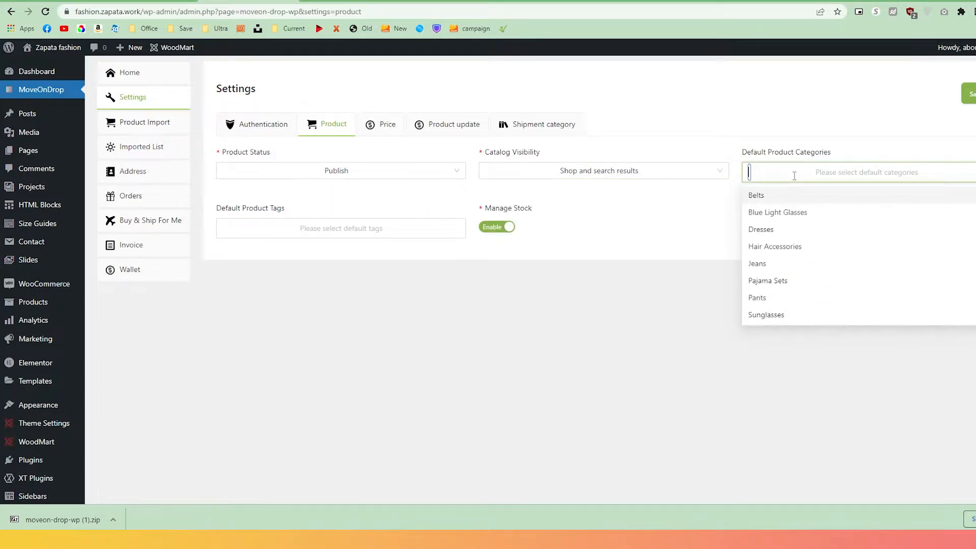
click(390, 238)
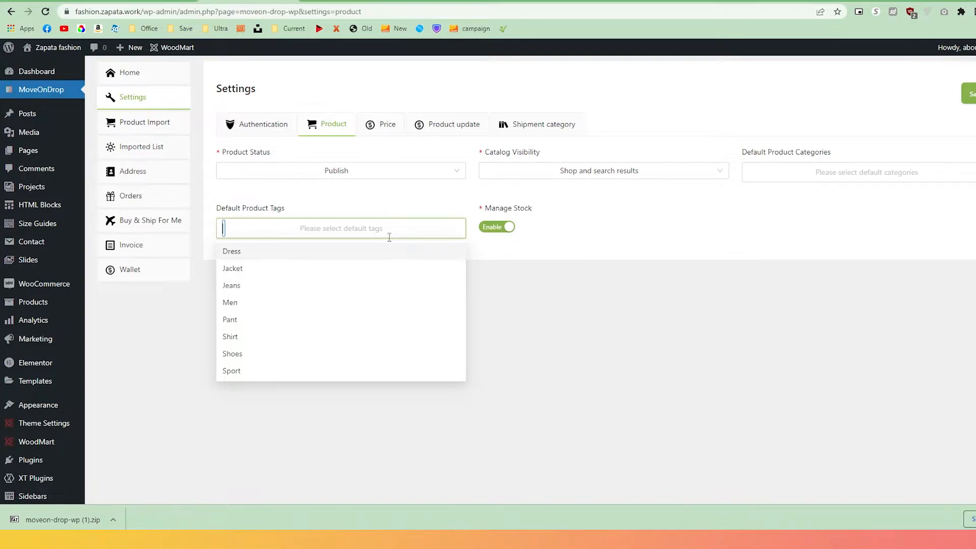
click(392, 132)
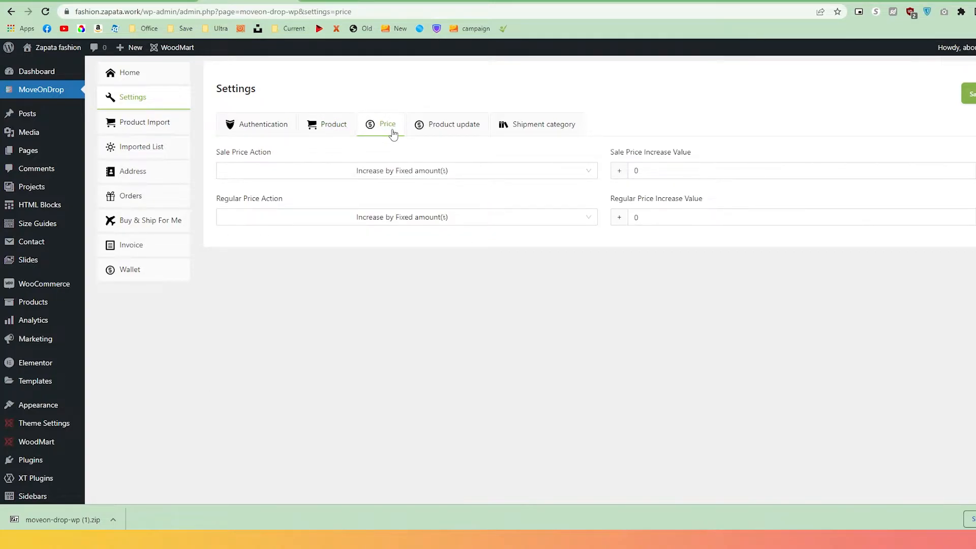
Check the Sale Price Action options, then enable Update product quantity under Product update.
drag(277, 152, 217, 155)
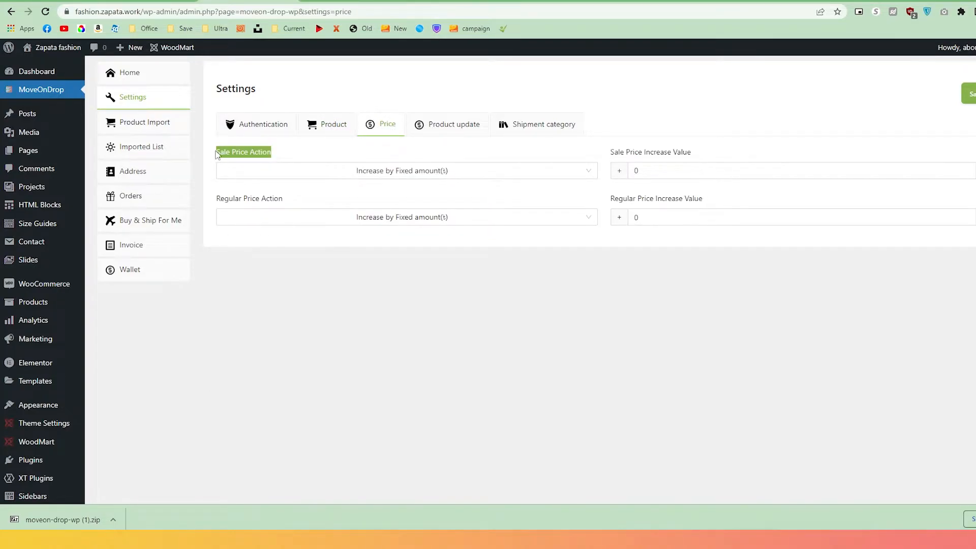
click(354, 178)
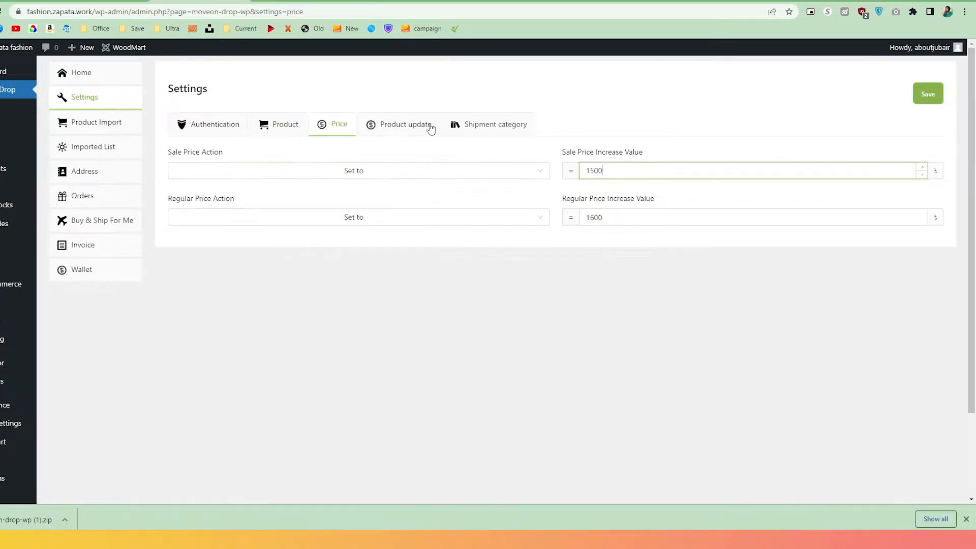
click(430, 128)
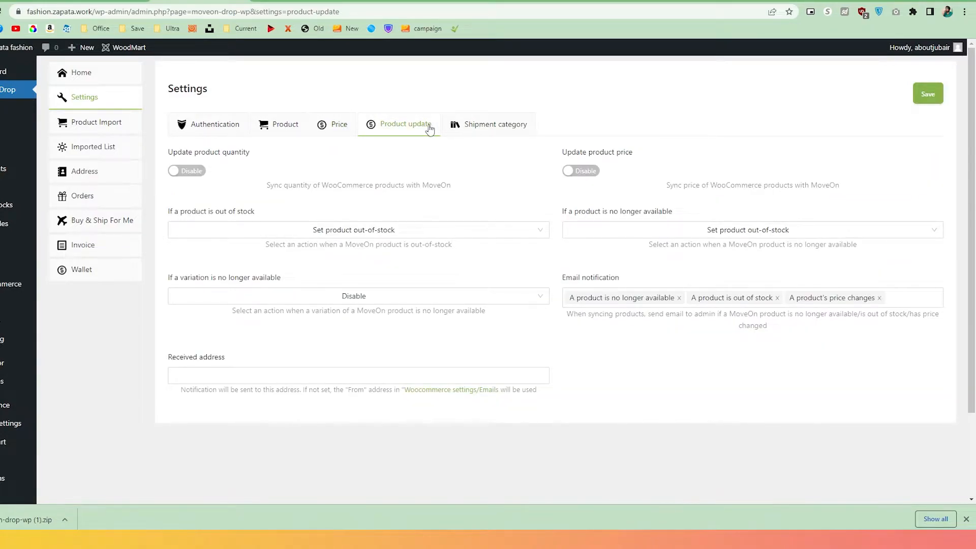
click(186, 172)
Enable product price syncing and choose Belt as the default MoveOn shipment category.
click(581, 173)
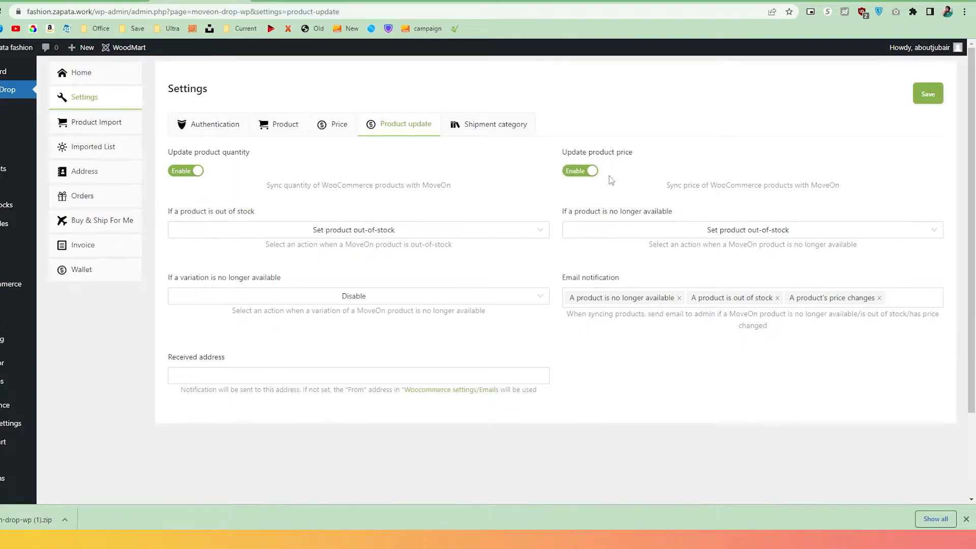
click(524, 131)
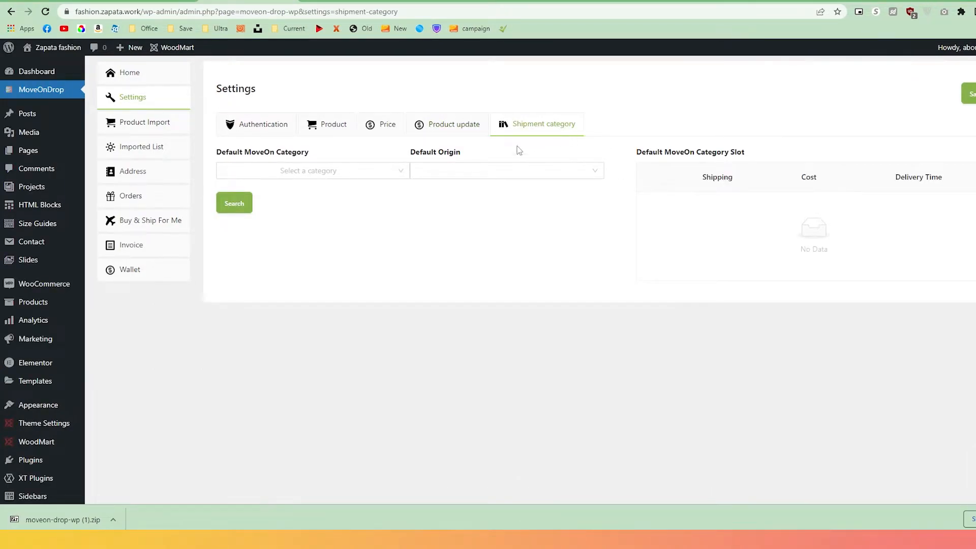
click(354, 170)
text(belt)
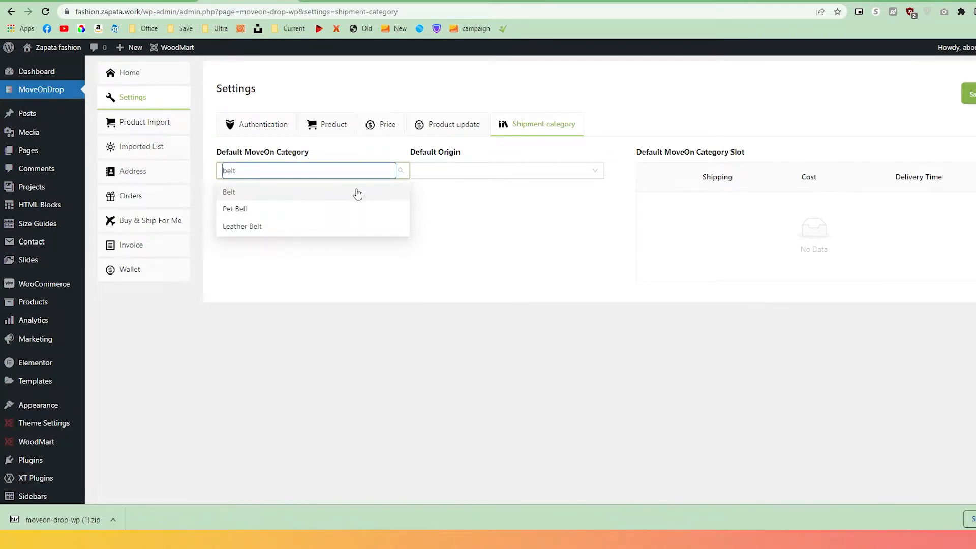
click(357, 192)
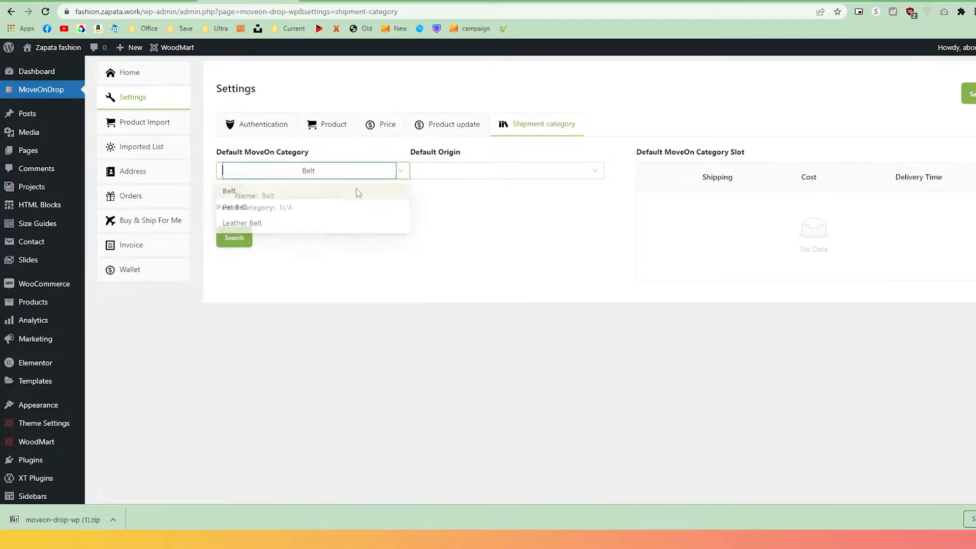
Set China as the default origin and look up shipping slots, noting the 770 / kg rate.
click(458, 177)
click(453, 191)
click(235, 238)
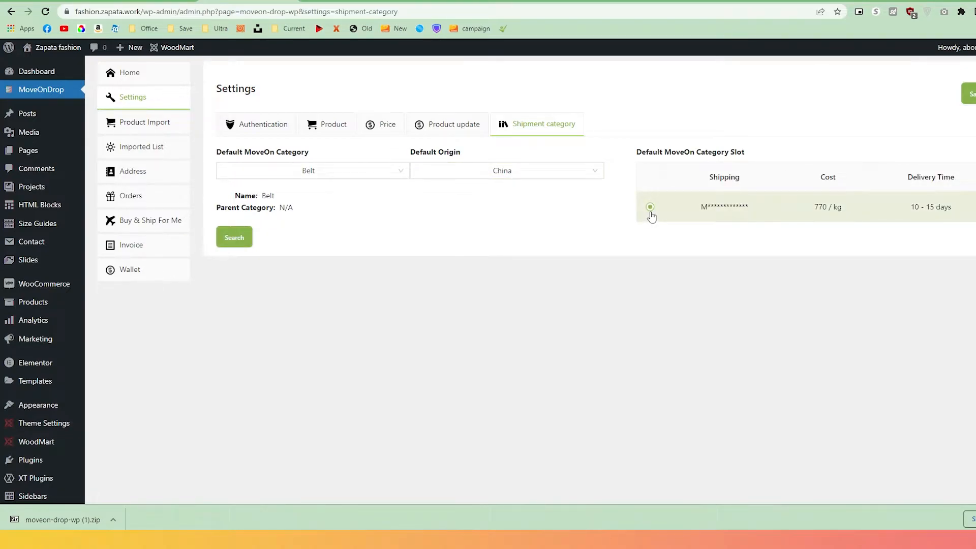
drag(814, 215, 846, 214)
click(175, 121)
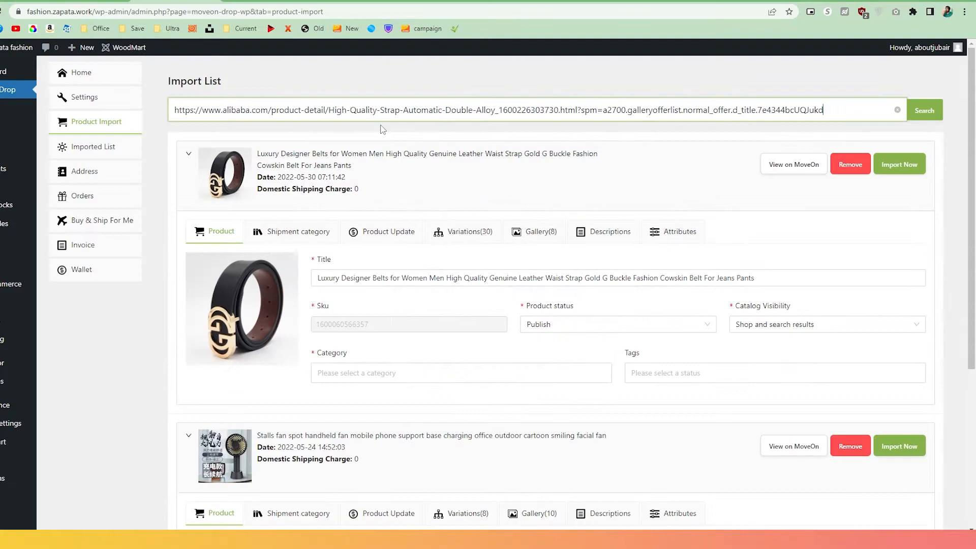
Fetch the Alibaba nylon army belt from the pasted link and save it to the import list.
click(918, 114)
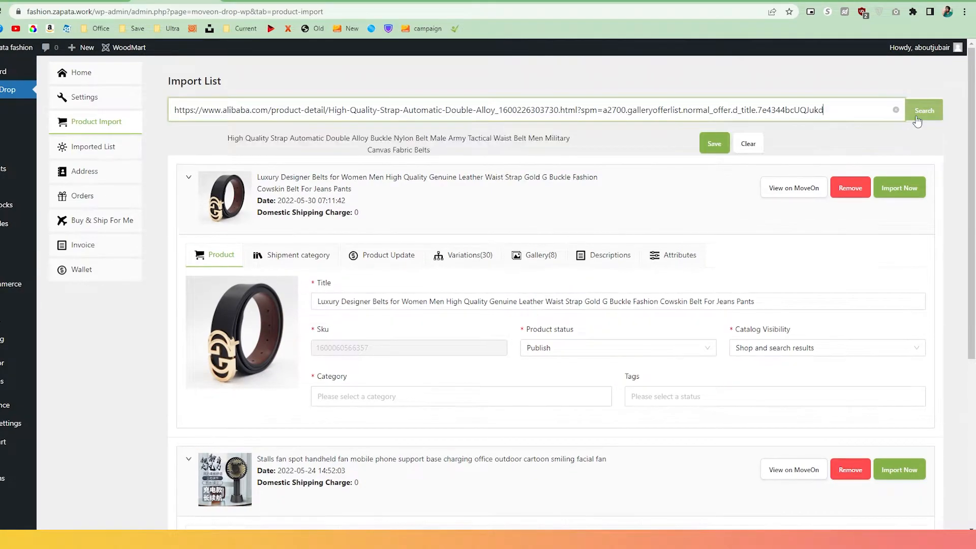
click(715, 144)
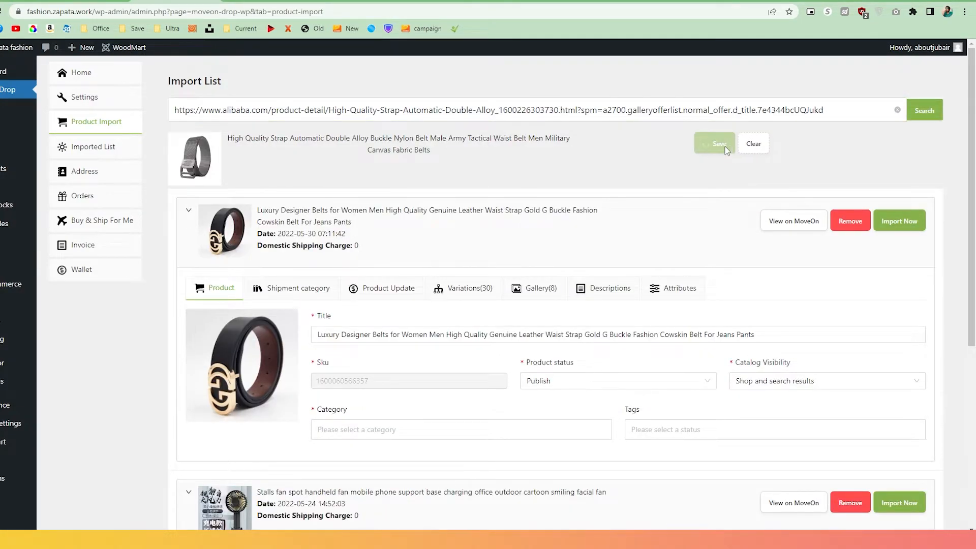
scroll(725, 151, down, 2)
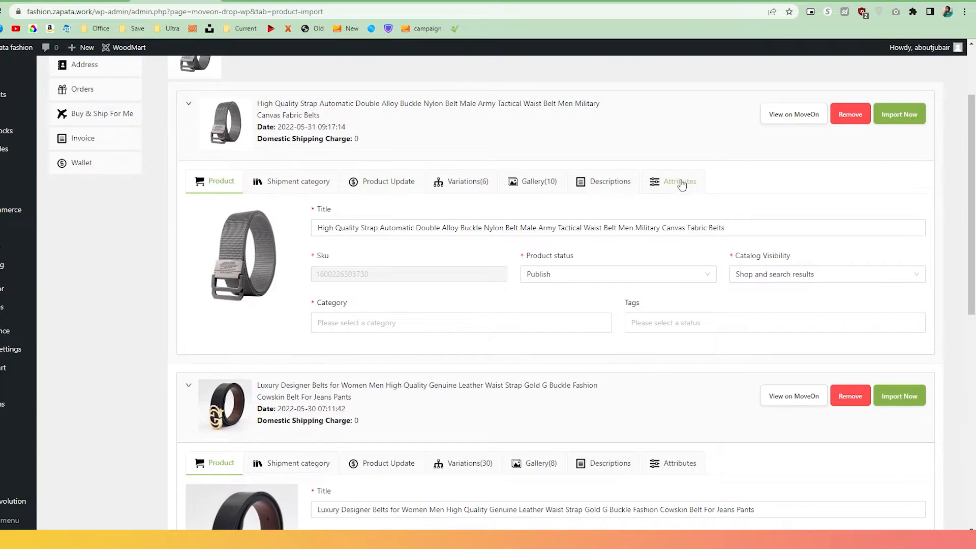
Trim the nylon belt's title so it ends at 'Nylon Belt'.
click(519, 229)
drag(519, 228, 795, 227)
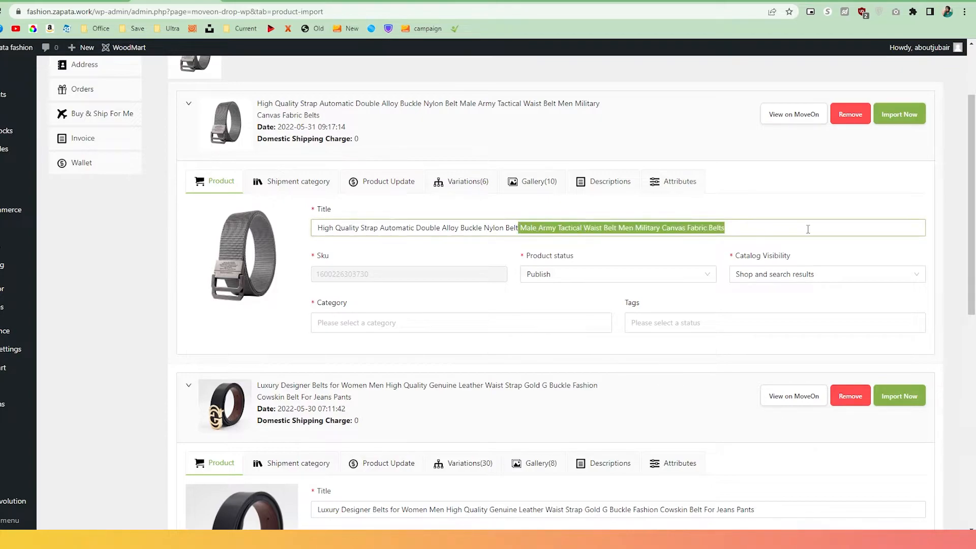
key(BackSpace)
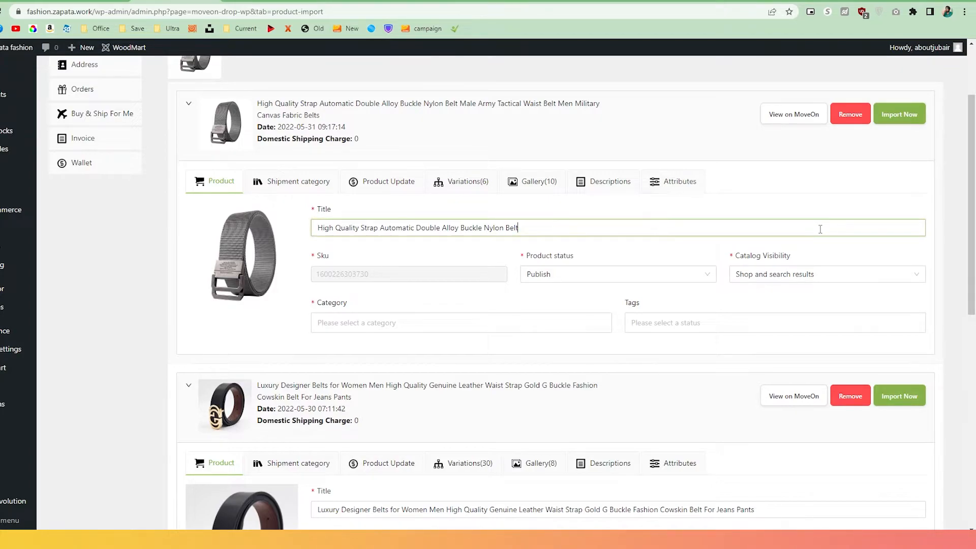
File the belt under the Belts category and begin choosing its MoveOn shipment category.
click(568, 323)
click(543, 349)
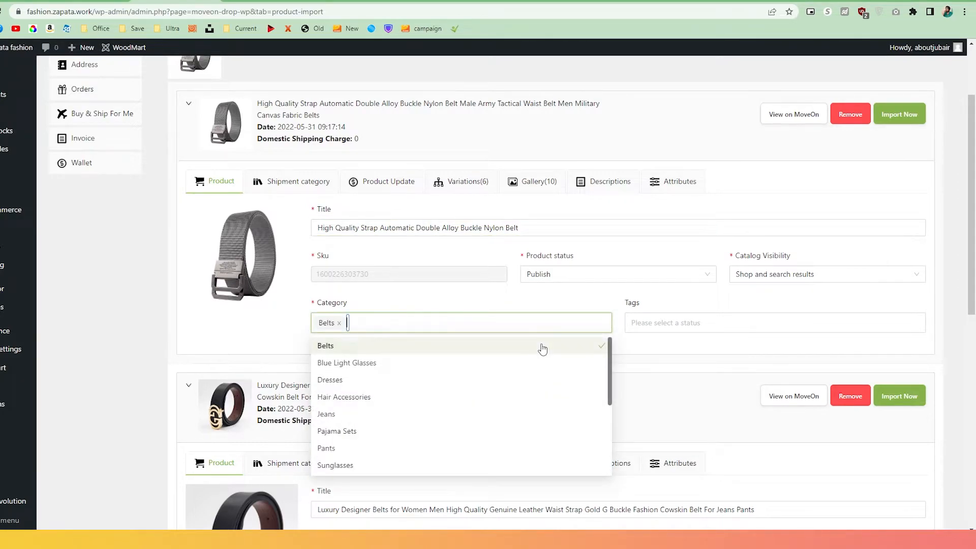
click(567, 300)
click(584, 285)
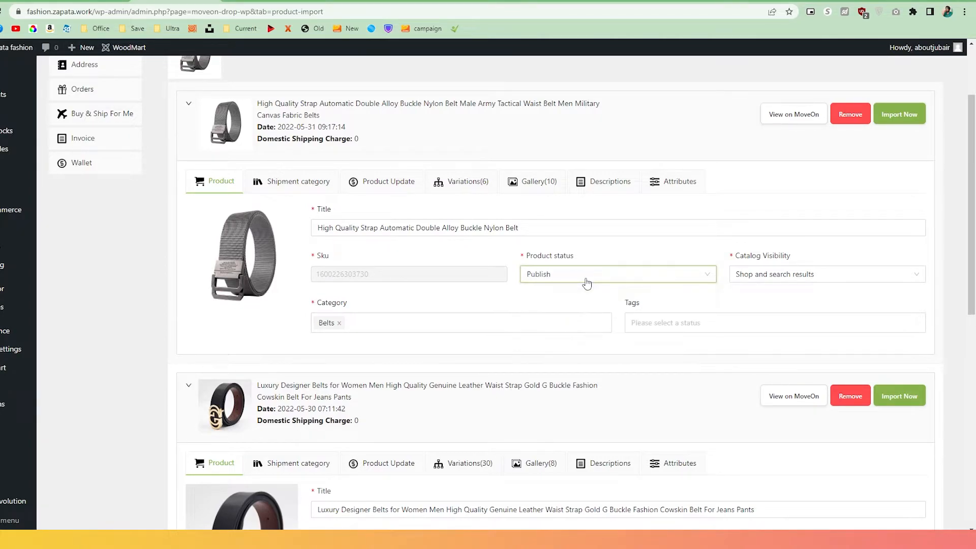
click(304, 179)
click(292, 206)
Set the belt's MoveOn category to Belt, origin China, and the 770 / kg shipping slot.
text(belt)
click(278, 222)
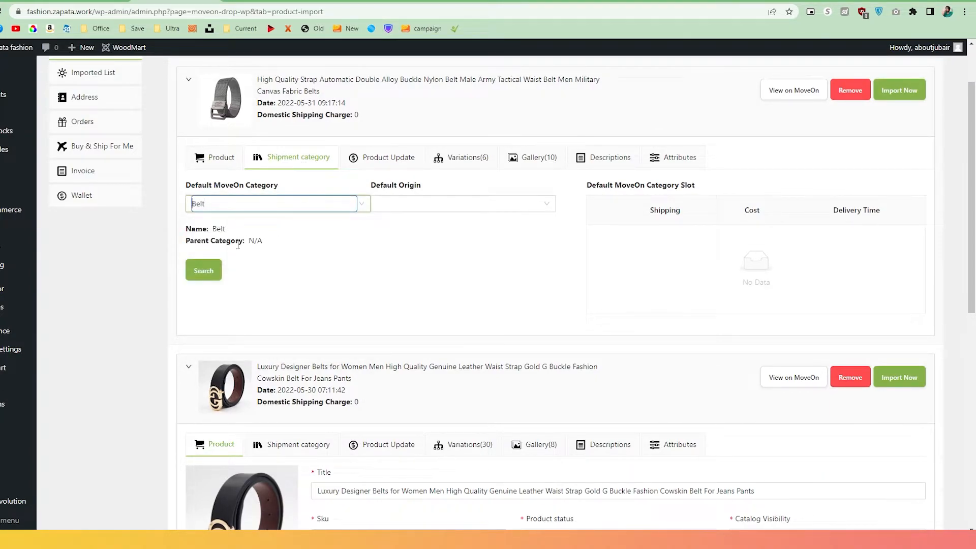
click(518, 205)
click(438, 227)
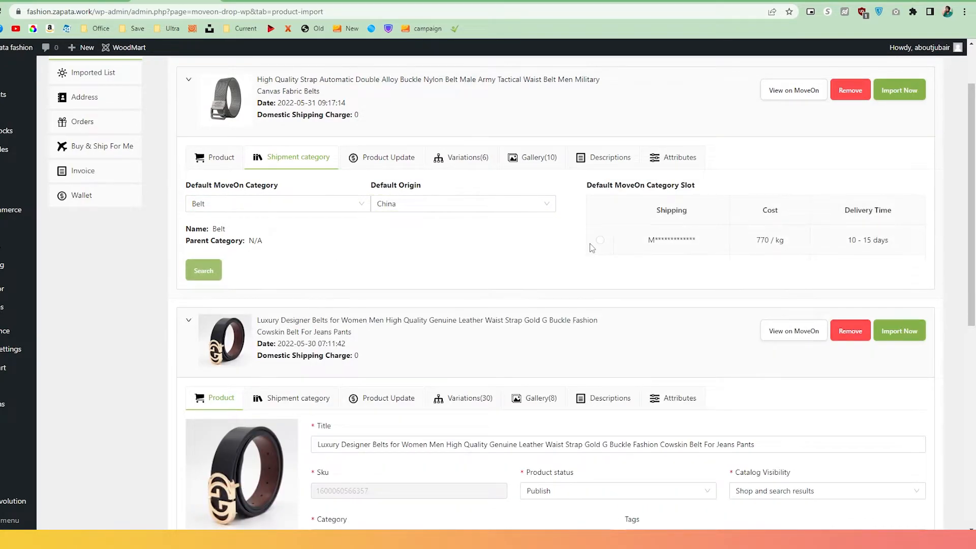
click(600, 240)
Enable quantity and price syncing in the belt's product update settings.
click(401, 171)
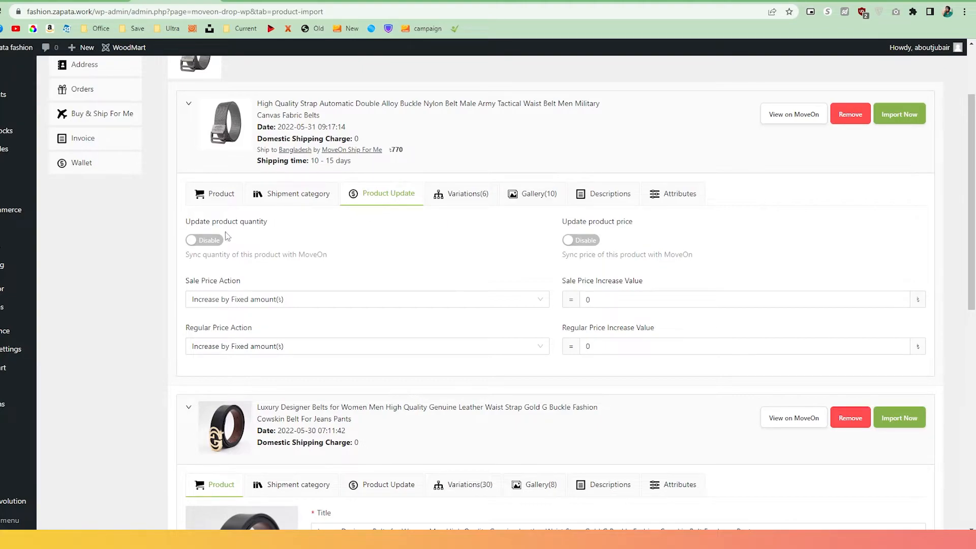
click(214, 242)
click(593, 243)
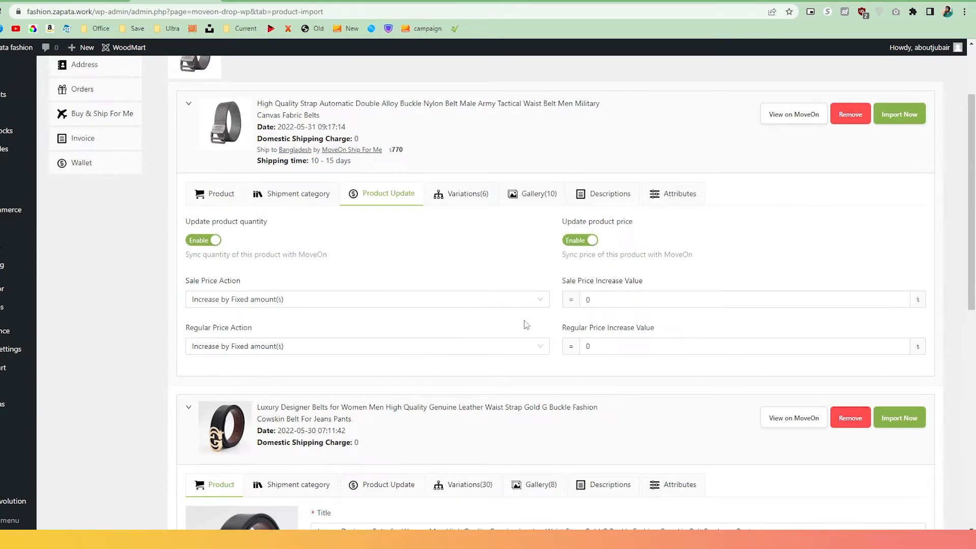
click(516, 350)
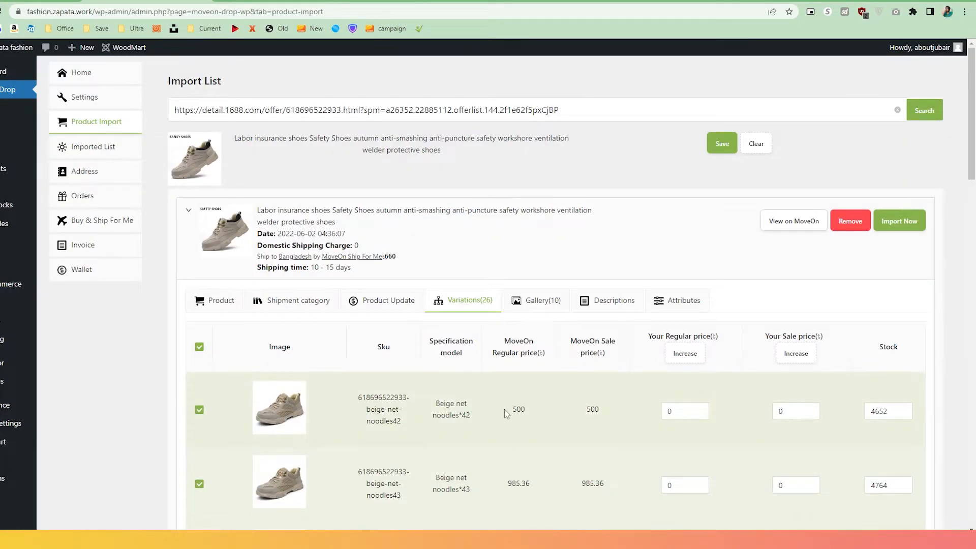
Review the shoes' 500 MoveOn regular price and 660 / kg shipping cost.
drag(504, 409, 529, 409)
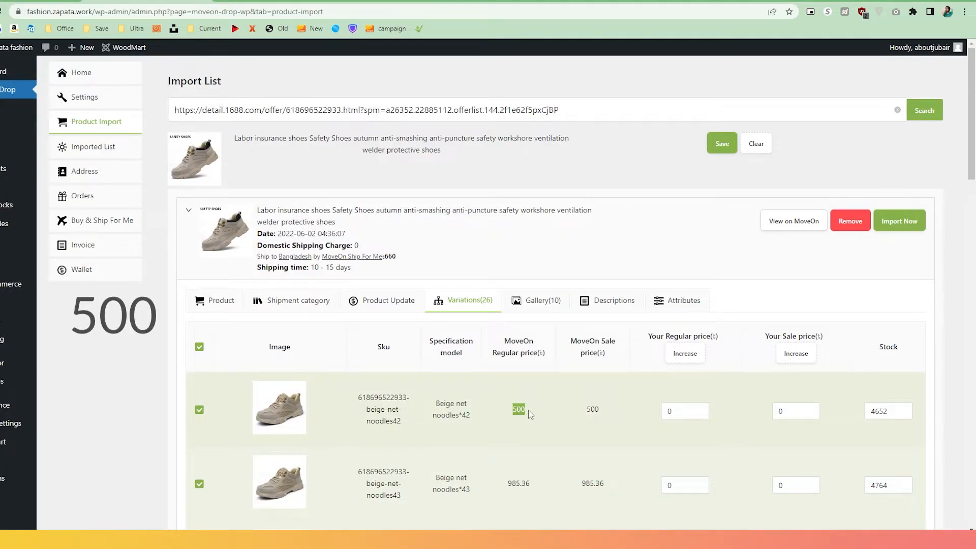
click(307, 306)
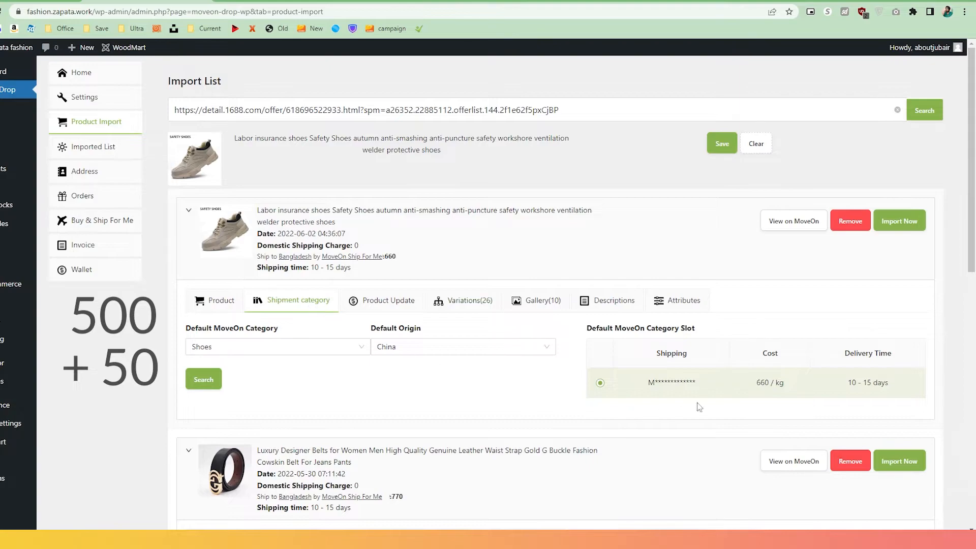
drag(752, 385, 788, 389)
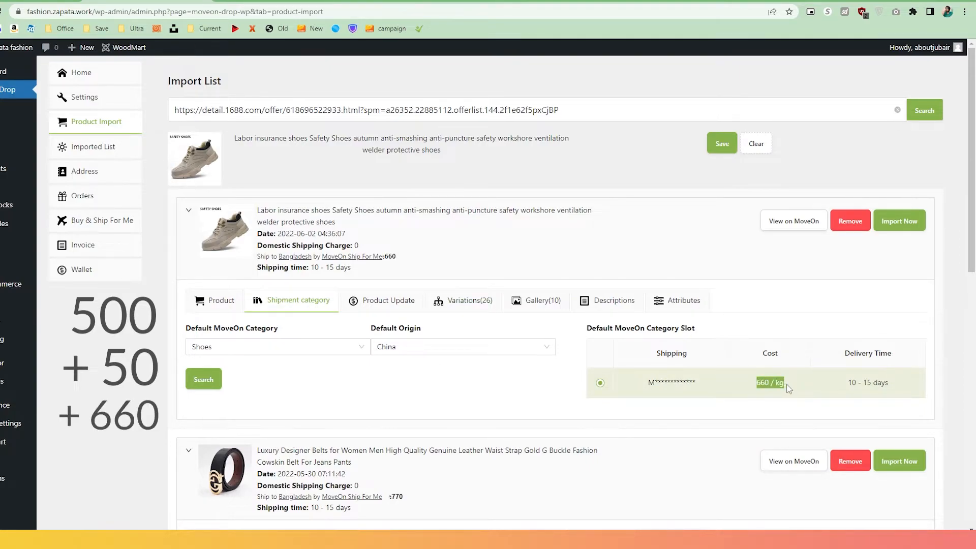
click(789, 389)
Switch both regular and sale price actions to Set to, with fixed values 1500 and 1400.
click(402, 309)
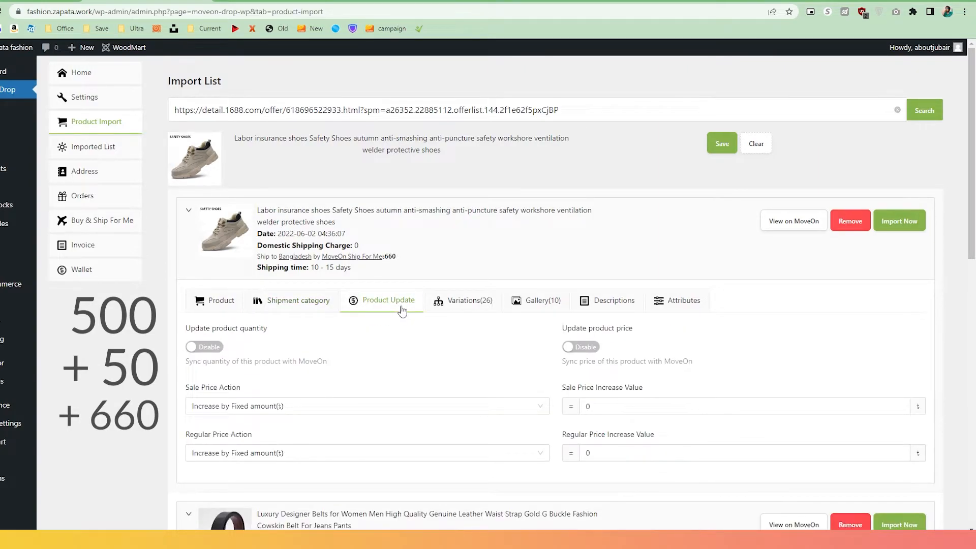
scroll(402, 309, down, 2)
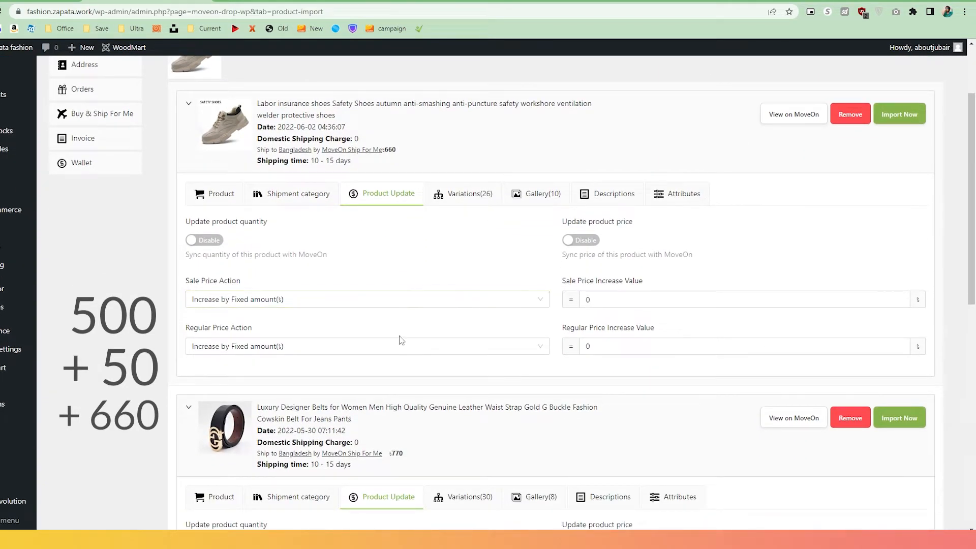
click(400, 350)
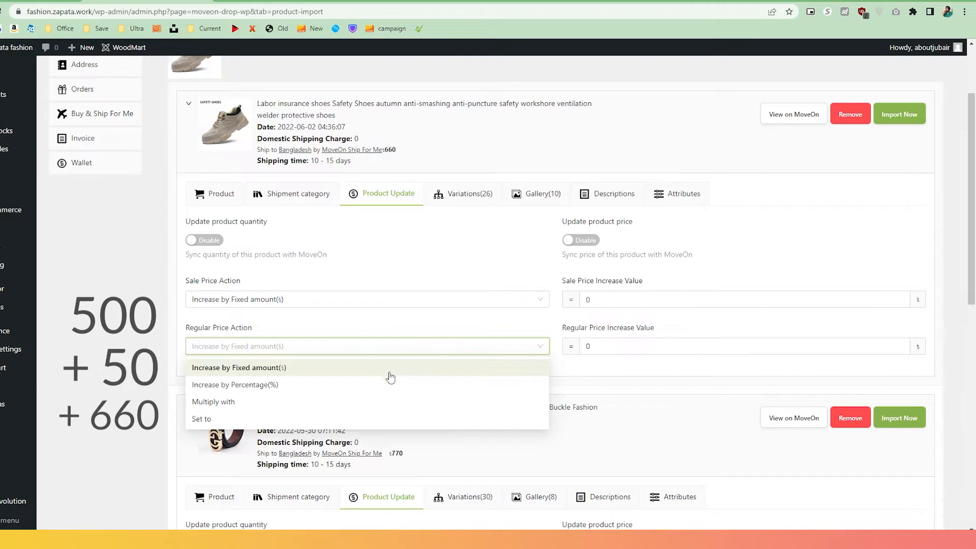
click(386, 421)
click(613, 352)
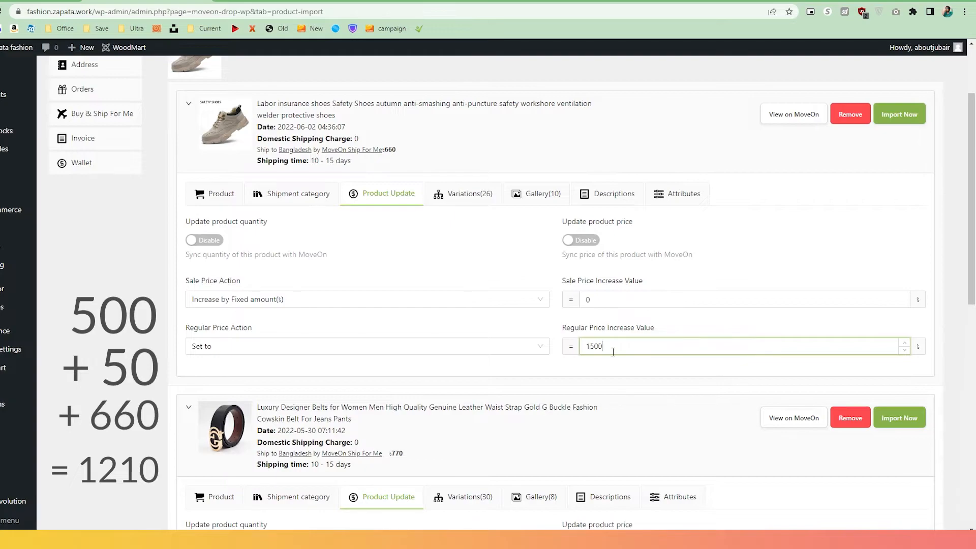
click(494, 302)
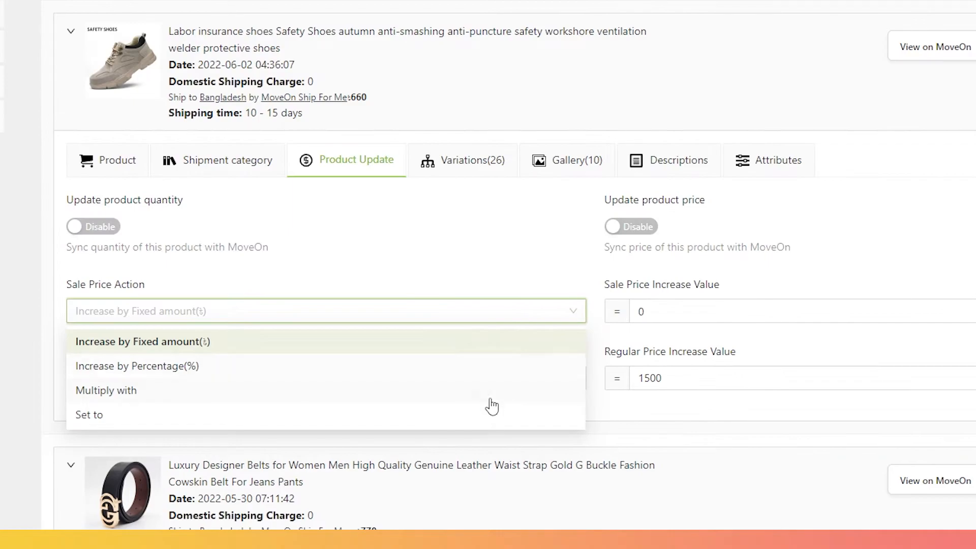
click(485, 422)
click(718, 316)
key(BackSpace)
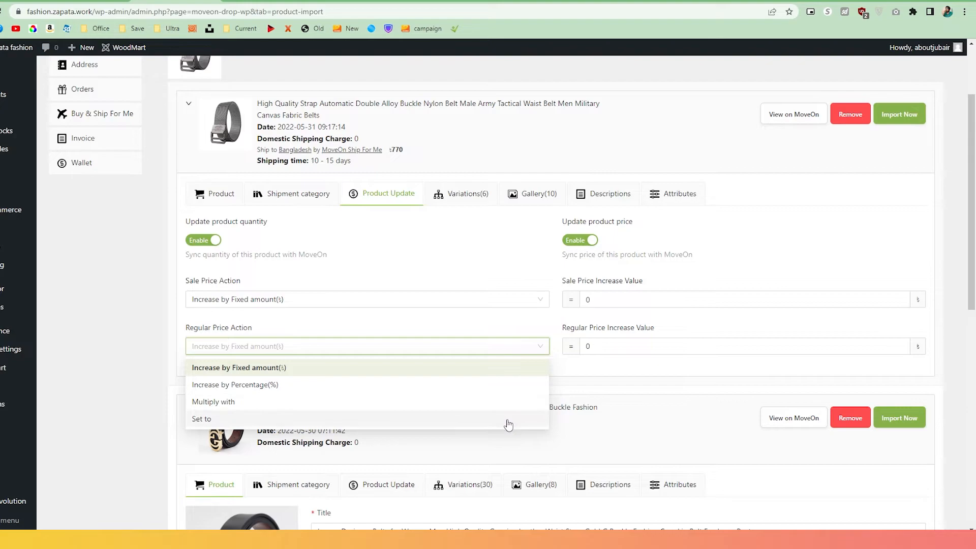
Fix the belt's regular price, review its six variations, and untick the orange advert image.
click(505, 421)
click(491, 204)
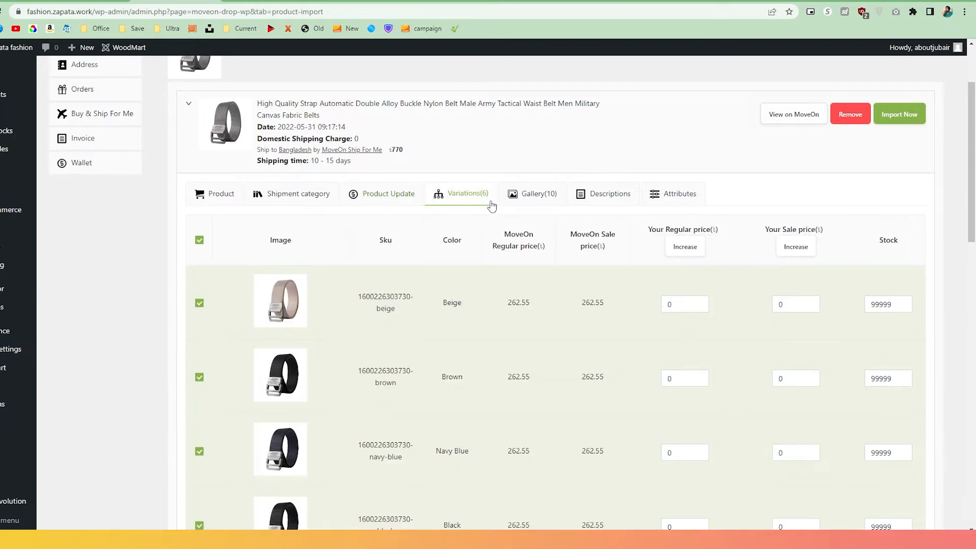
scroll(478, 311, down, 4)
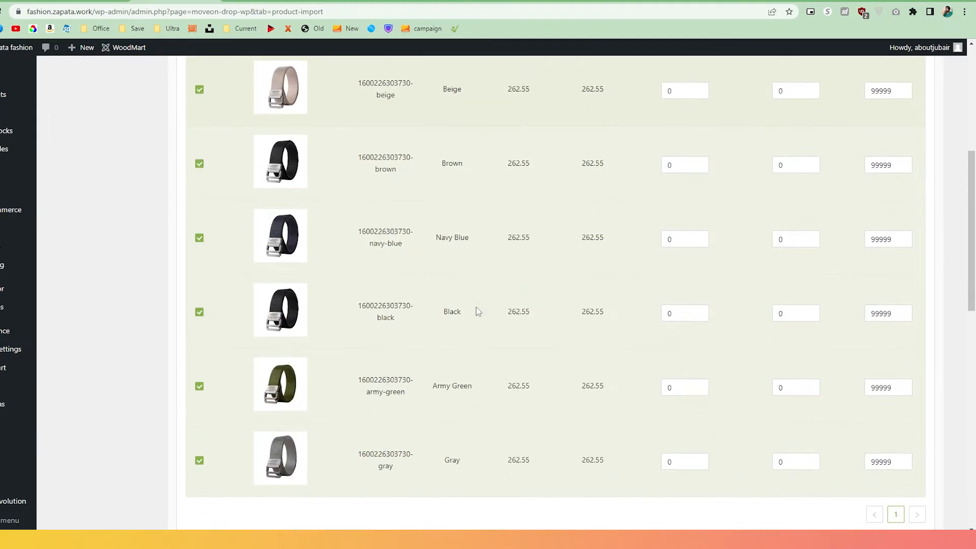
scroll(478, 311, down, 2)
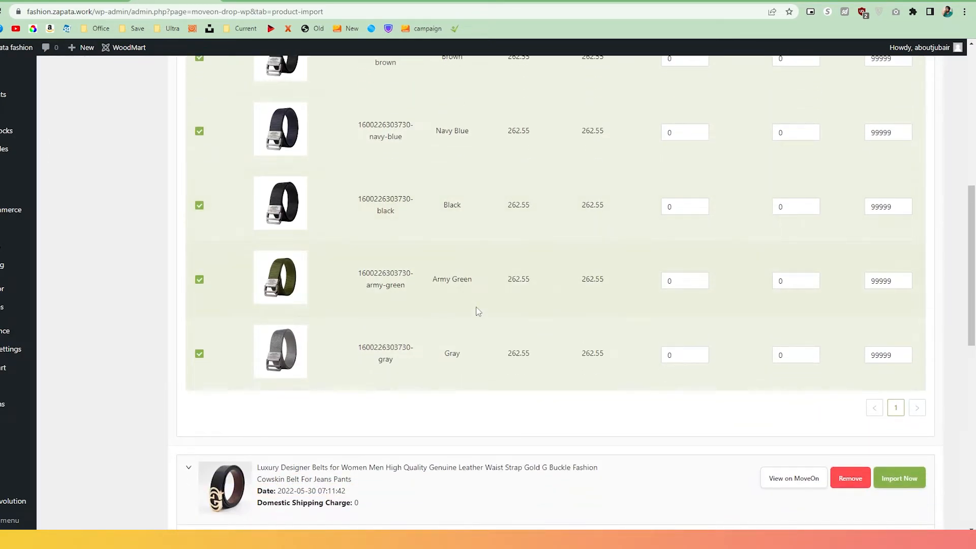
scroll(477, 311, up, 2)
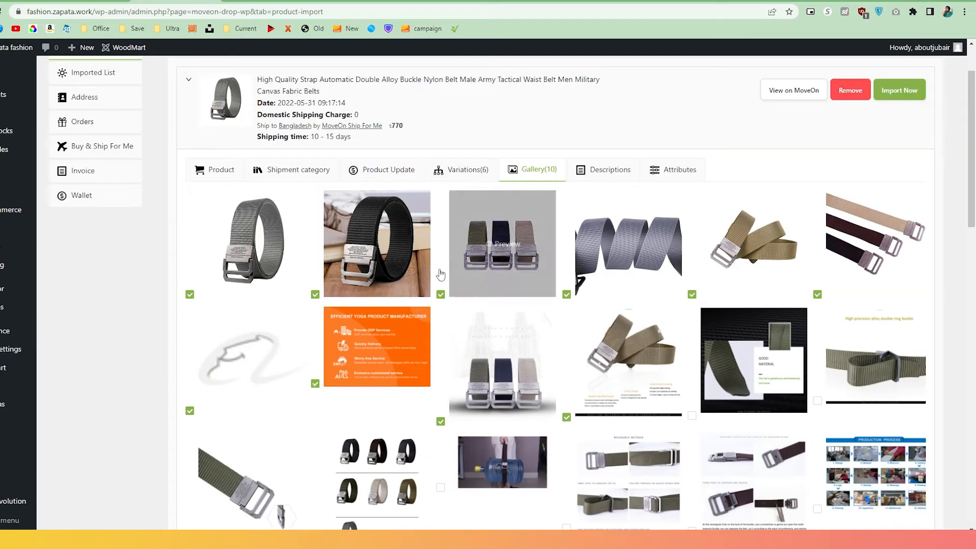
click(315, 383)
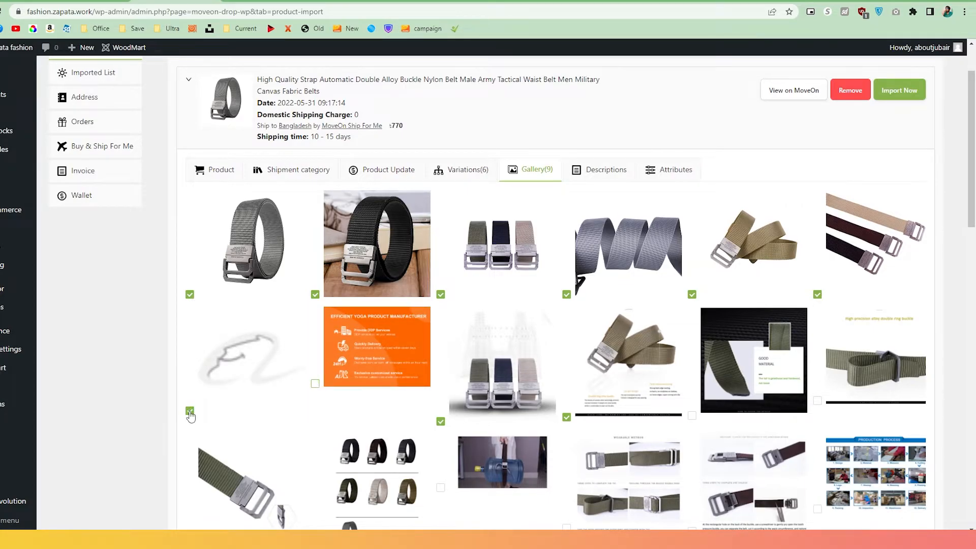
Review the belt's product description.
click(606, 169)
scroll(605, 326, down, 5)
scroll(605, 326, down, 10)
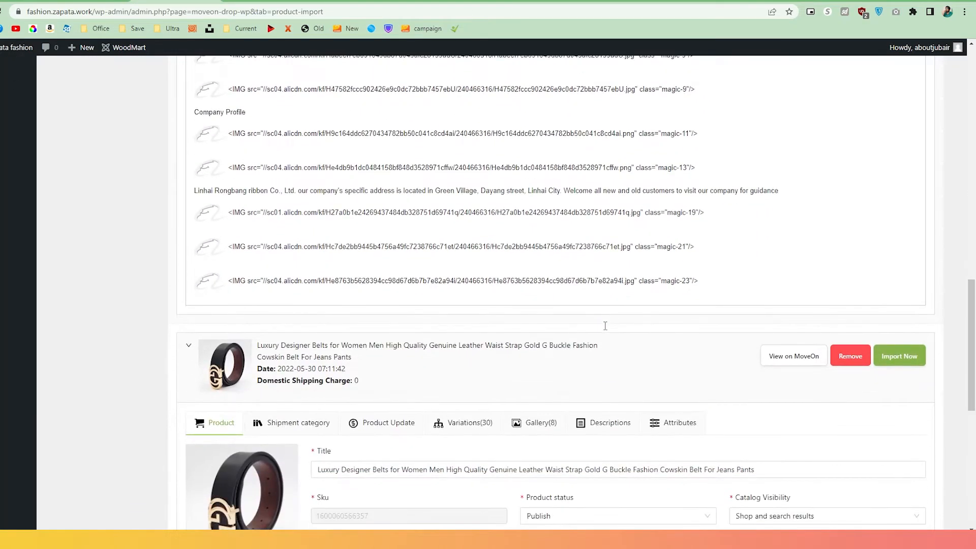
scroll(605, 326, down, 1)
scroll(605, 331, up, 10)
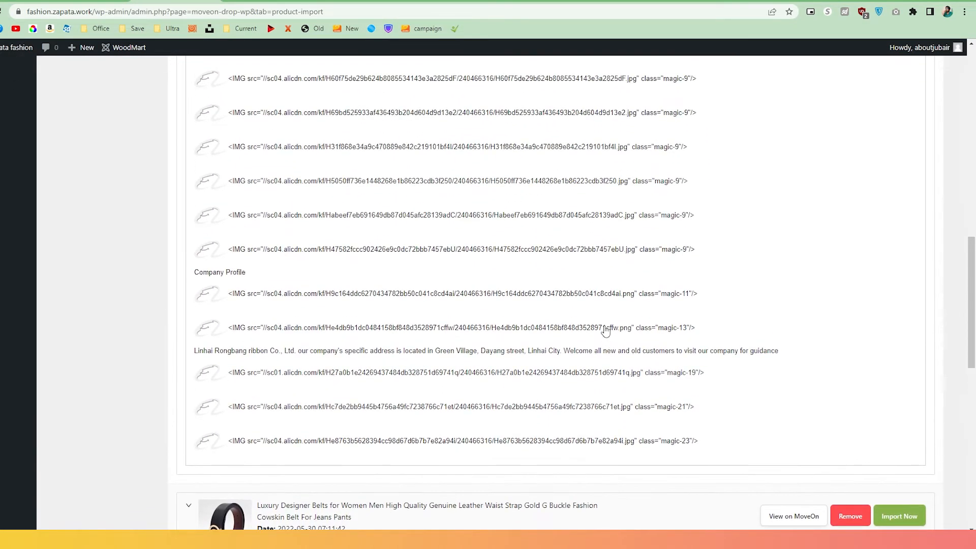
Check the Color attribute values, edit Army Green, and import the belt into the store.
click(691, 173)
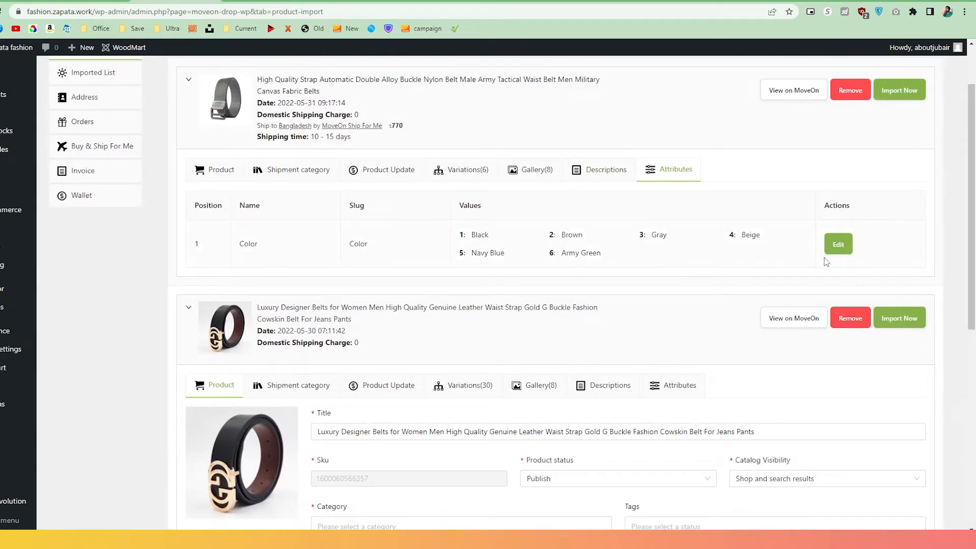
click(846, 250)
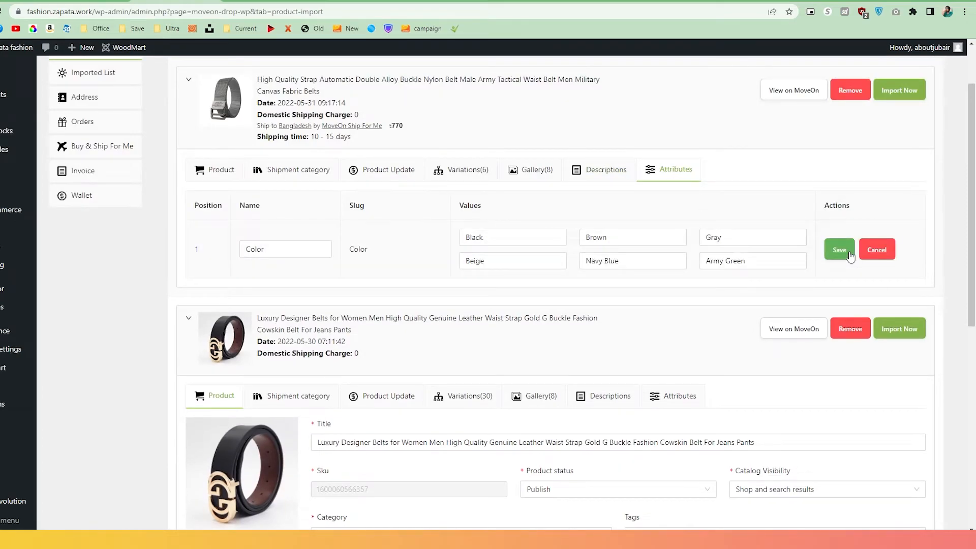
click(782, 260)
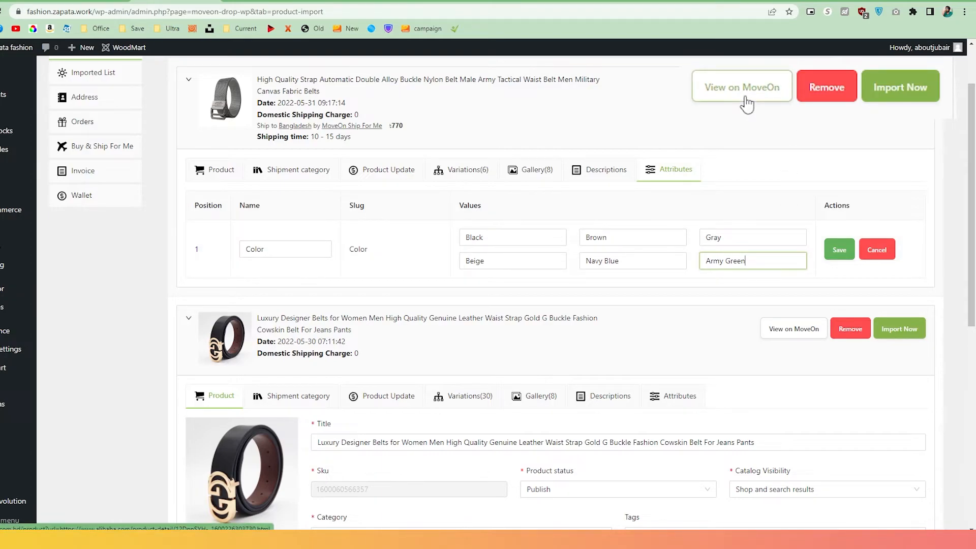
click(896, 99)
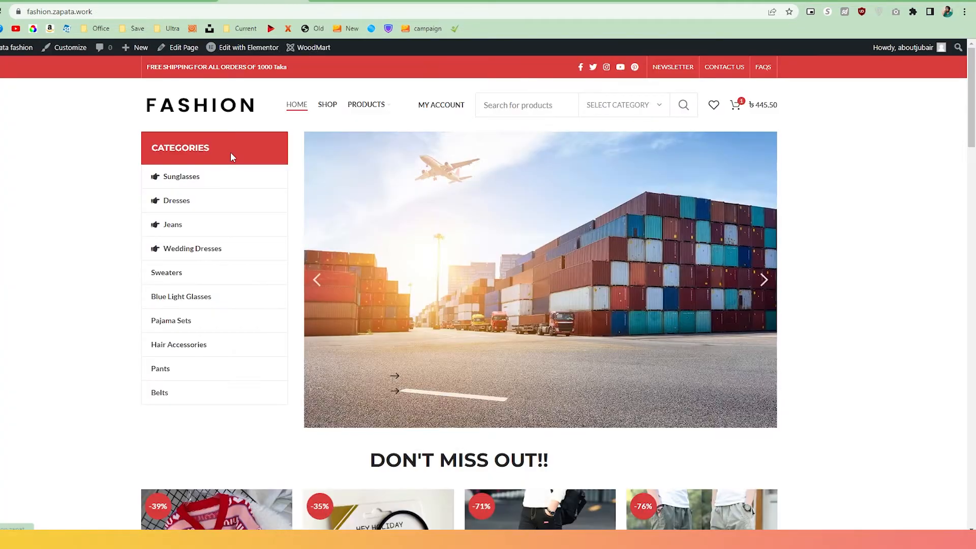
Open the grey nylon belt's ৳262.55 product page from You Might Also Like on the storefront.
scroll(231, 153, down, 6)
scroll(230, 157, down, 12)
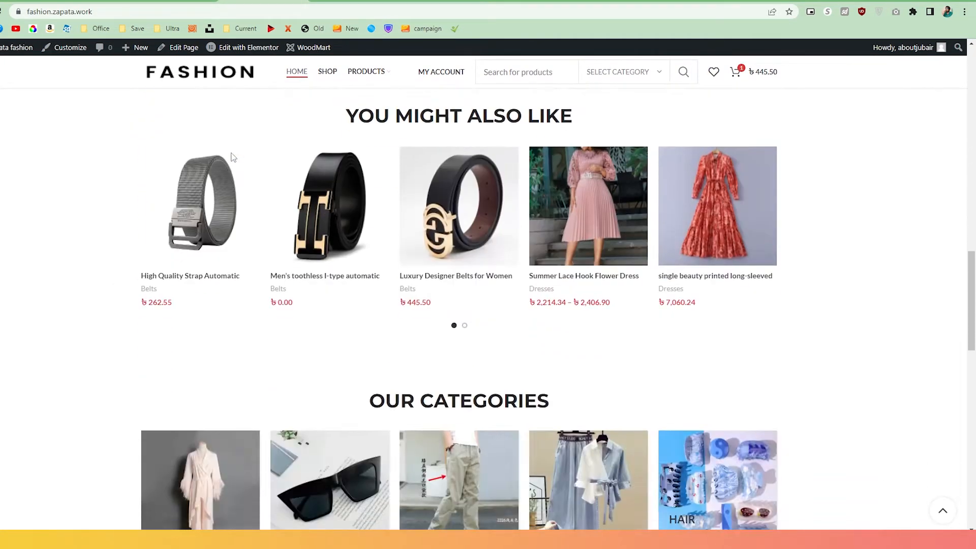
click(184, 229)
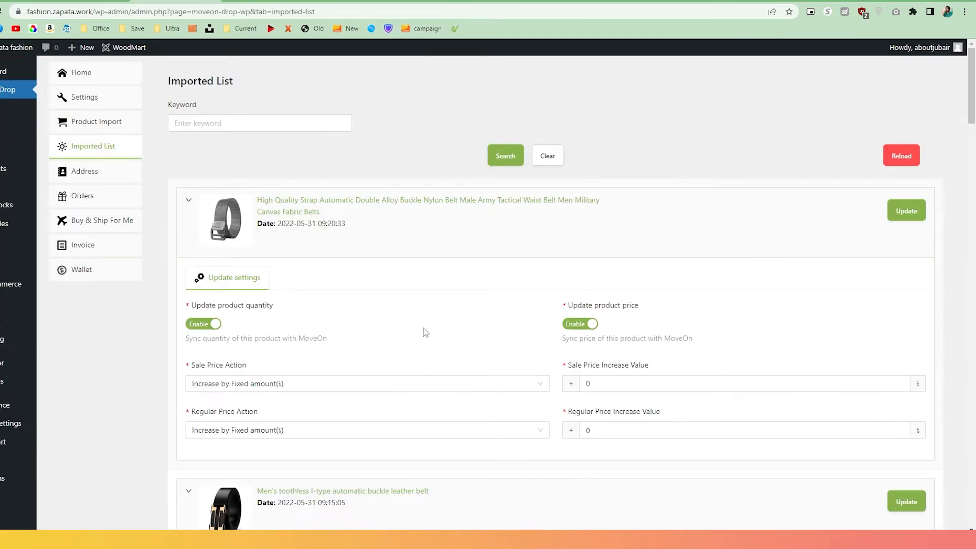
scroll(425, 331, down, 2)
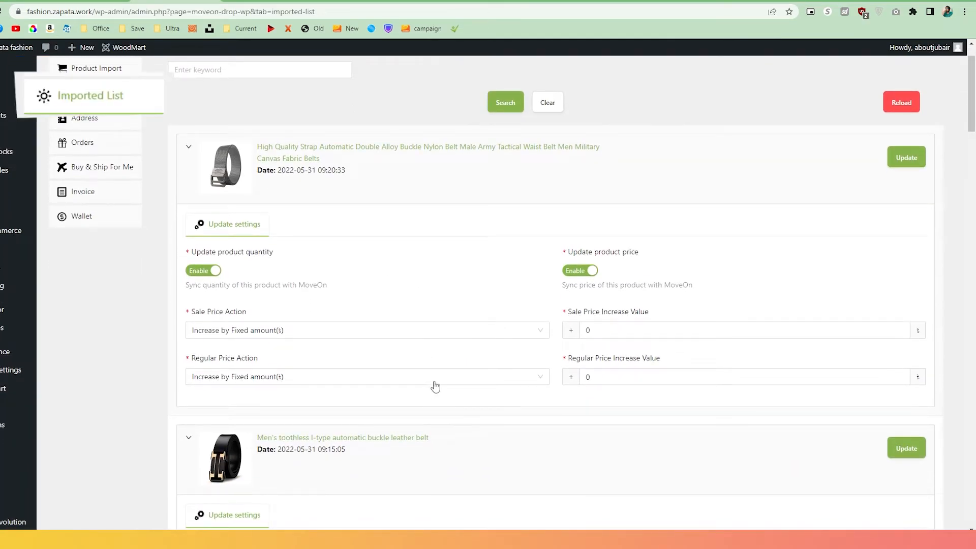
Set the belt's regular price action to a fixed 500.
click(435, 388)
click(376, 451)
click(606, 374)
text(500)
Add the Army Green belt to the cart and place the 262.55 BDT test order.
click(381, 152)
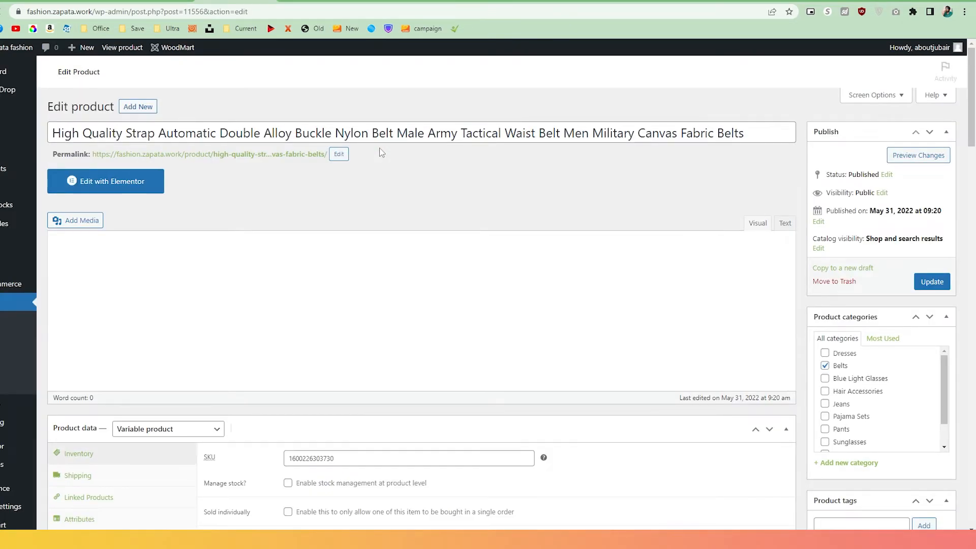
scroll(381, 152, down, 12)
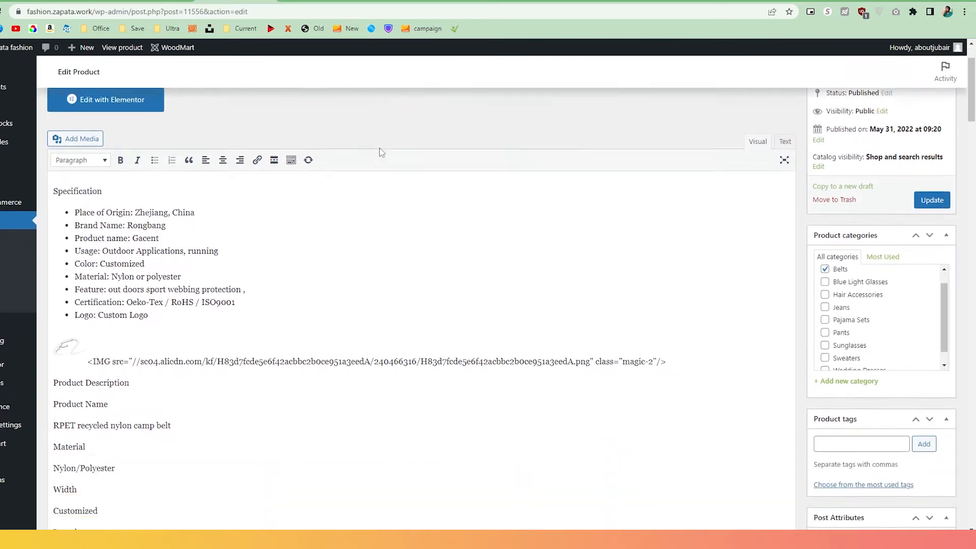
scroll(380, 148, down, 15)
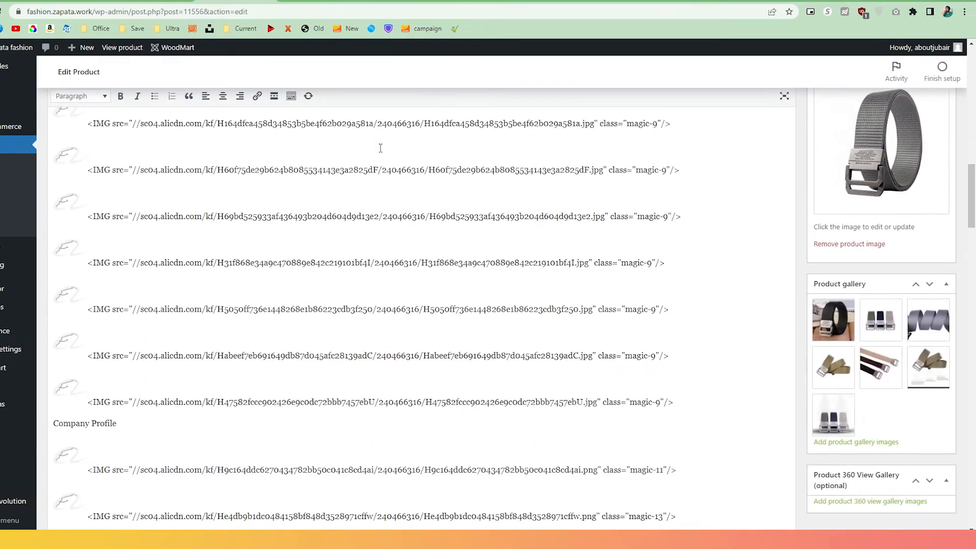
scroll(380, 150, down, 3)
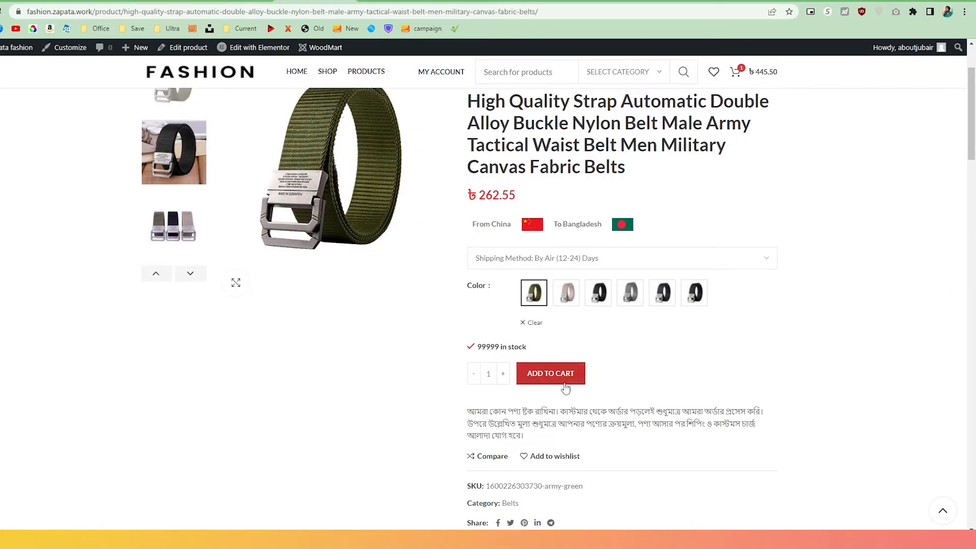
click(560, 379)
click(725, 311)
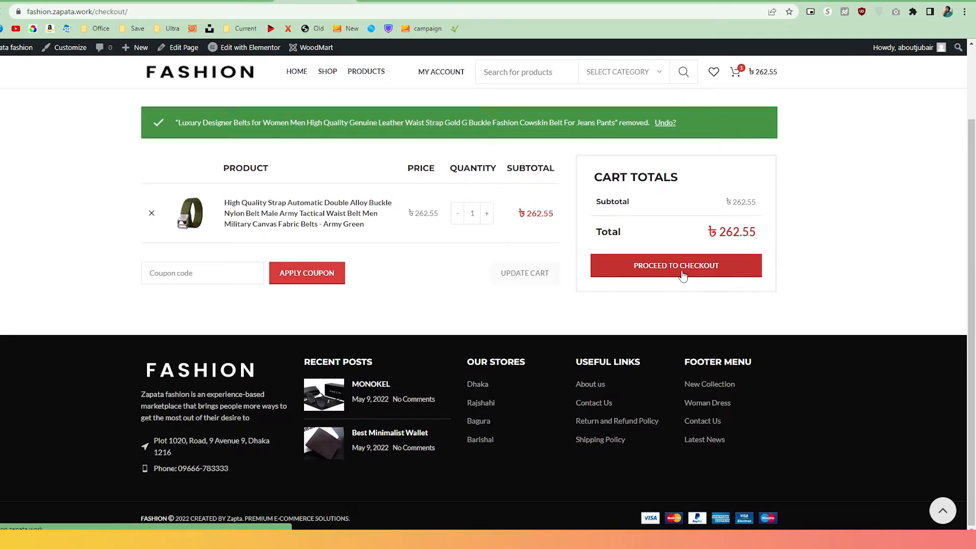
click(681, 275)
click(658, 359)
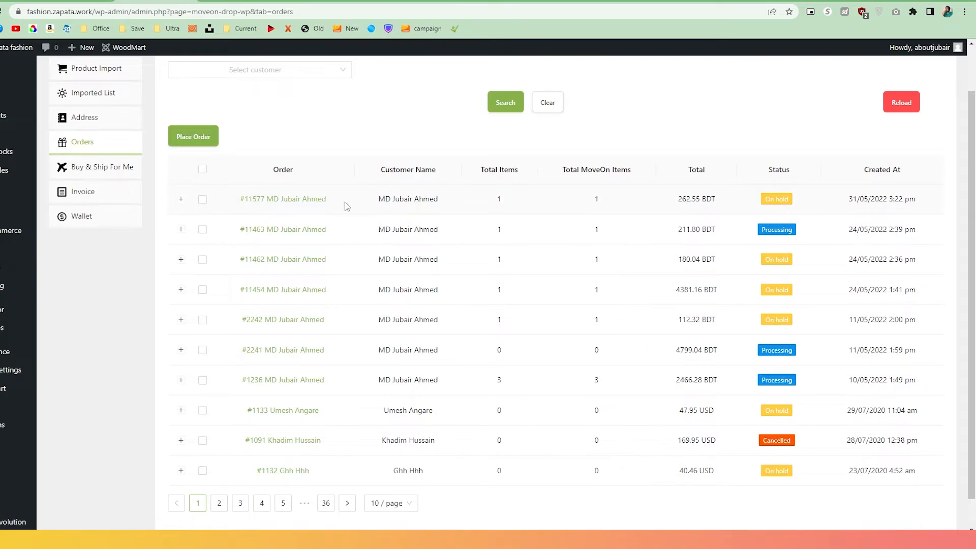
Select the new 262.55 BDT order and review its shipping addresses.
drag(680, 199, 716, 199)
click(202, 200)
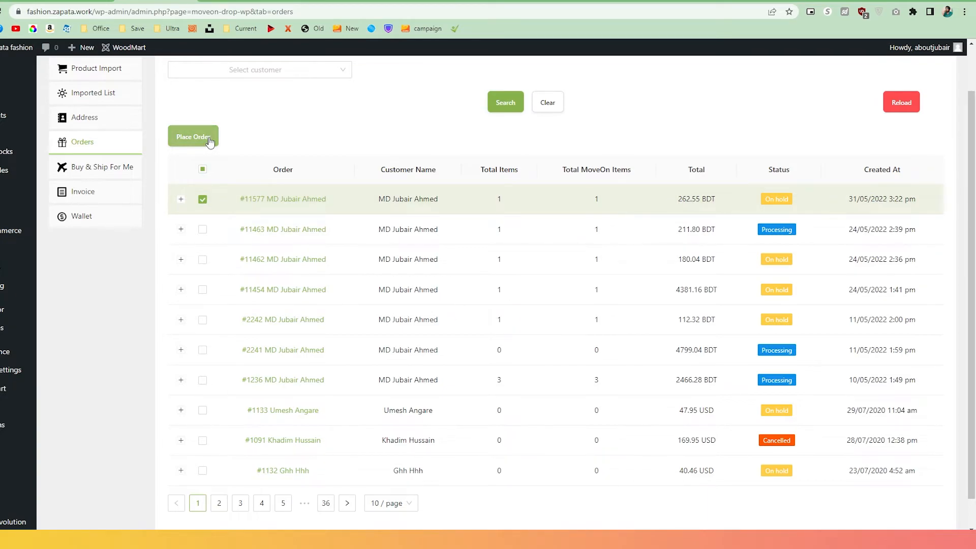
scroll(210, 143, up, 1)
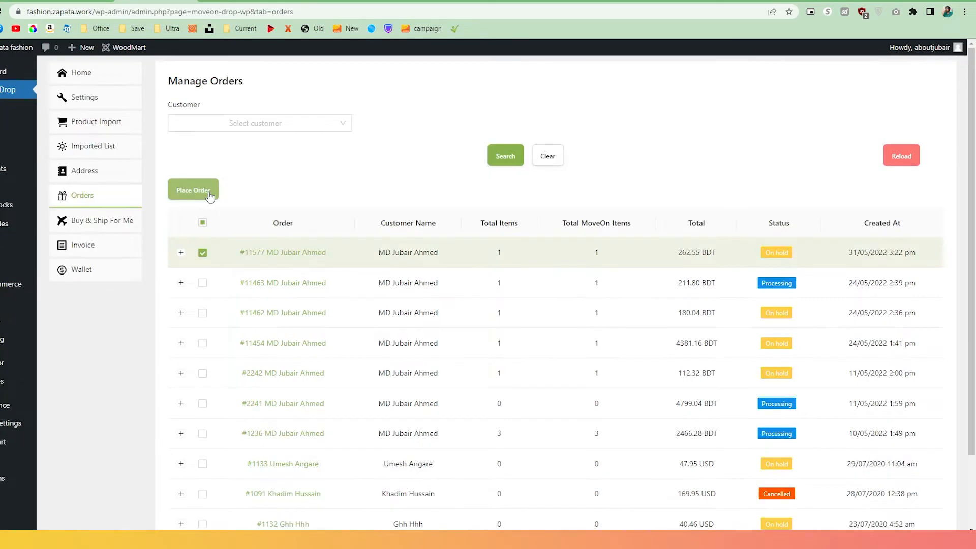
click(210, 191)
drag(244, 209, 312, 214)
drag(469, 211, 540, 210)
click(542, 213)
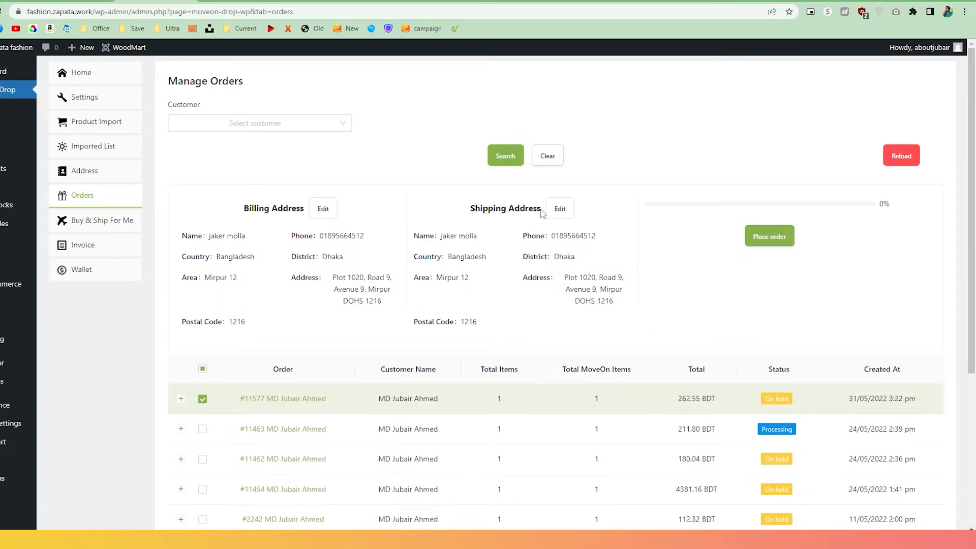
Add a new default shipping and billing address and submit the order to MoveOn.
click(74, 173)
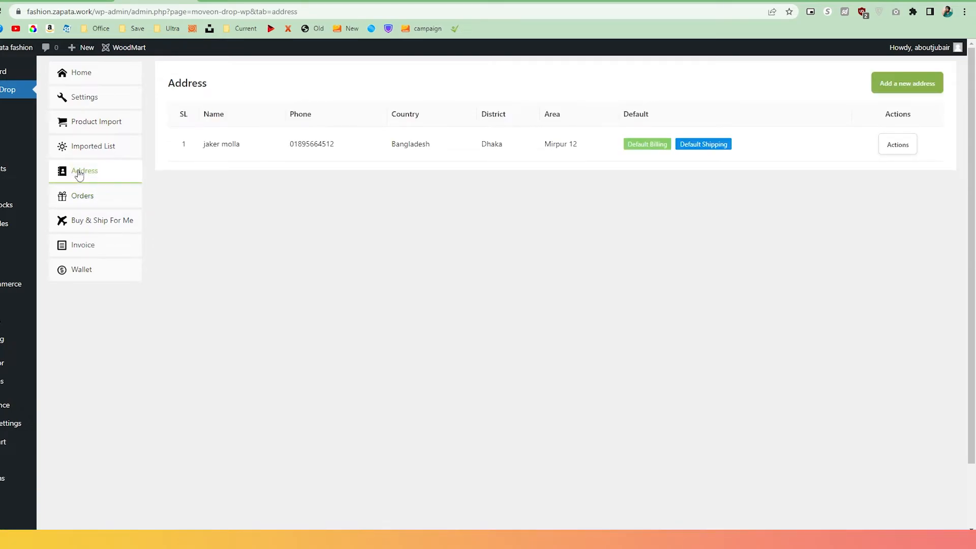
click(923, 95)
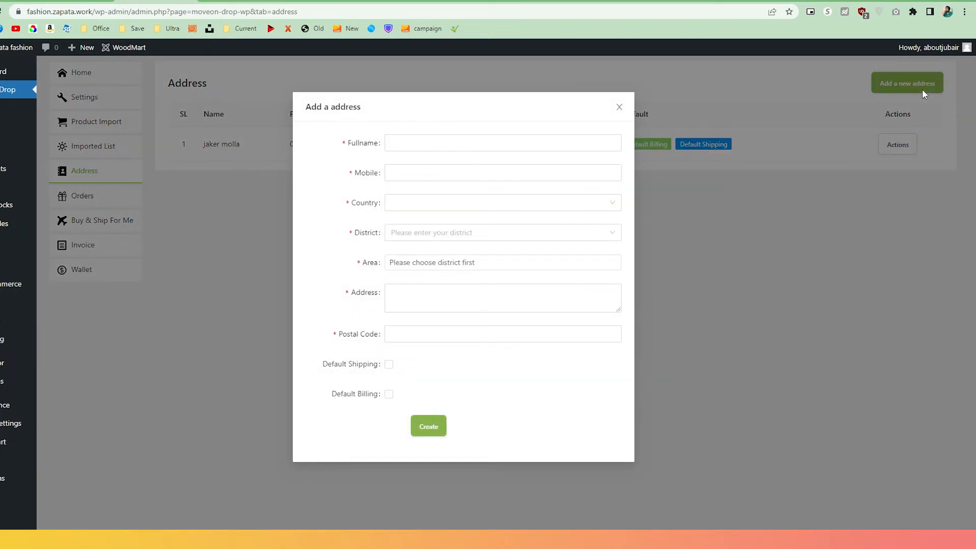
click(388, 364)
click(389, 394)
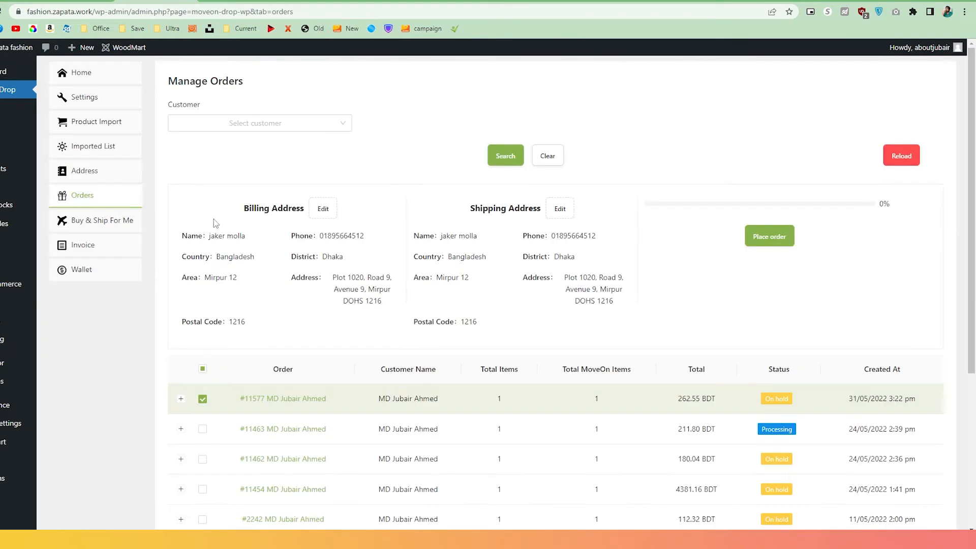
click(781, 243)
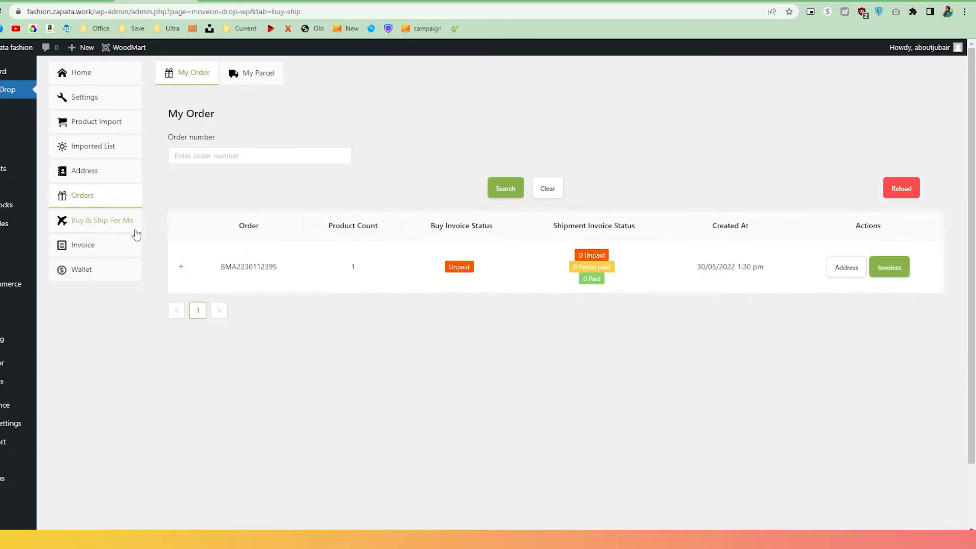
click(136, 232)
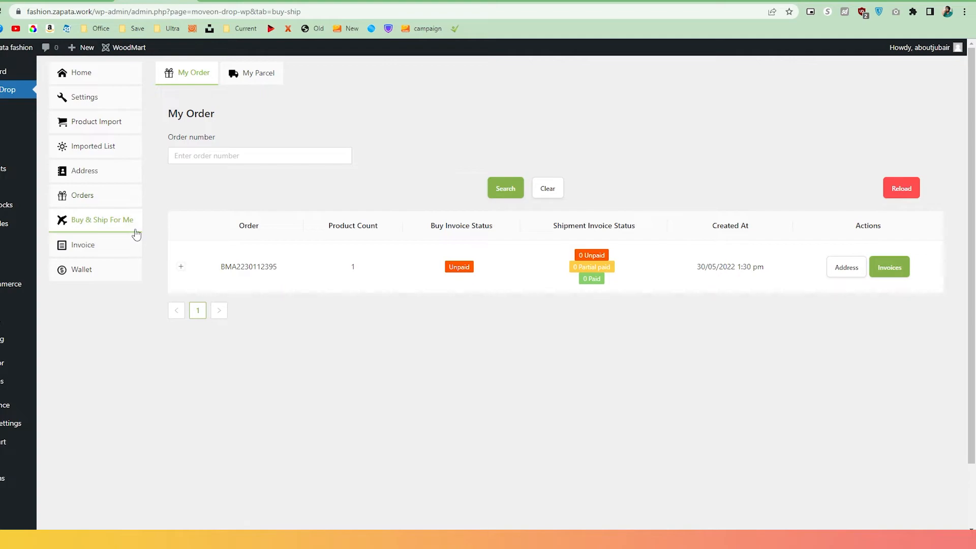
Reload Buy & Ship For Me, expand the new belt order, and check the empty parcel lists.
click(912, 198)
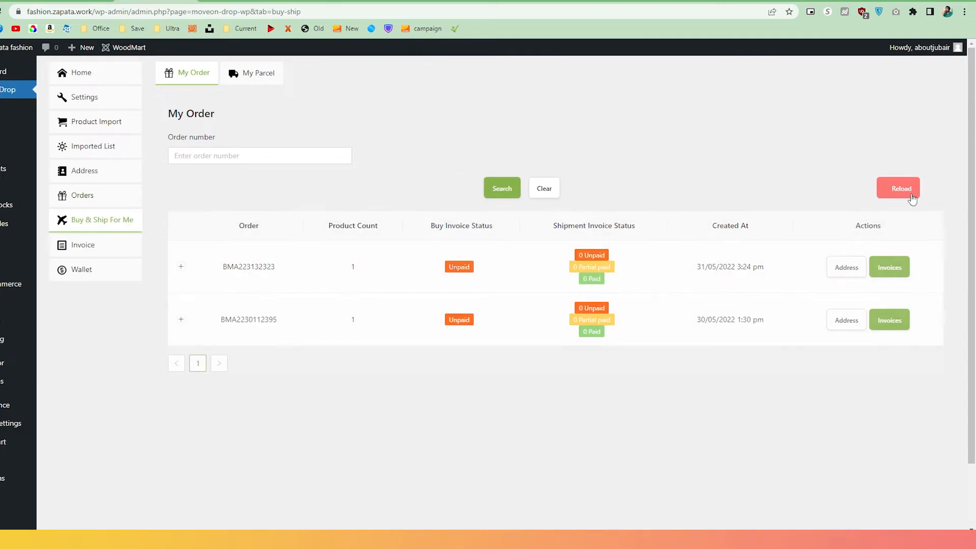
click(181, 267)
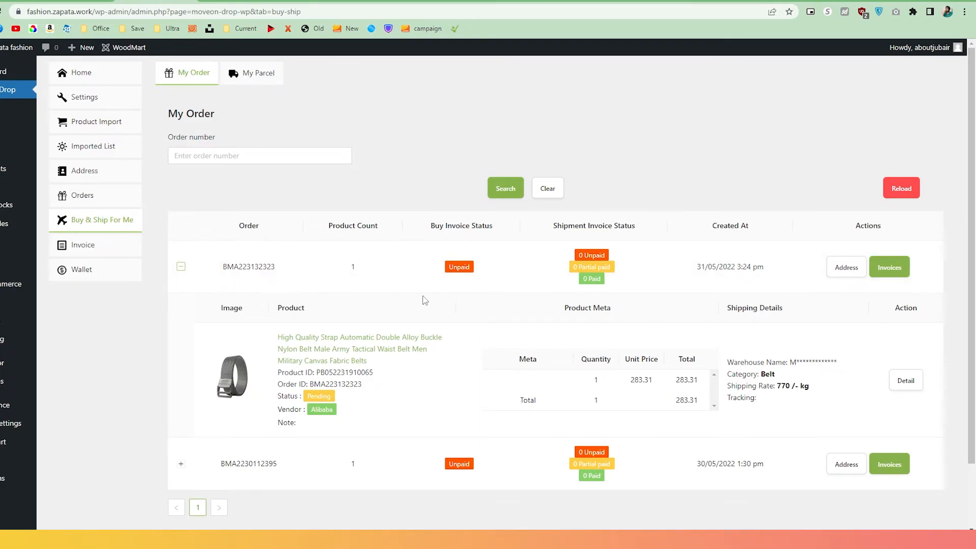
click(260, 86)
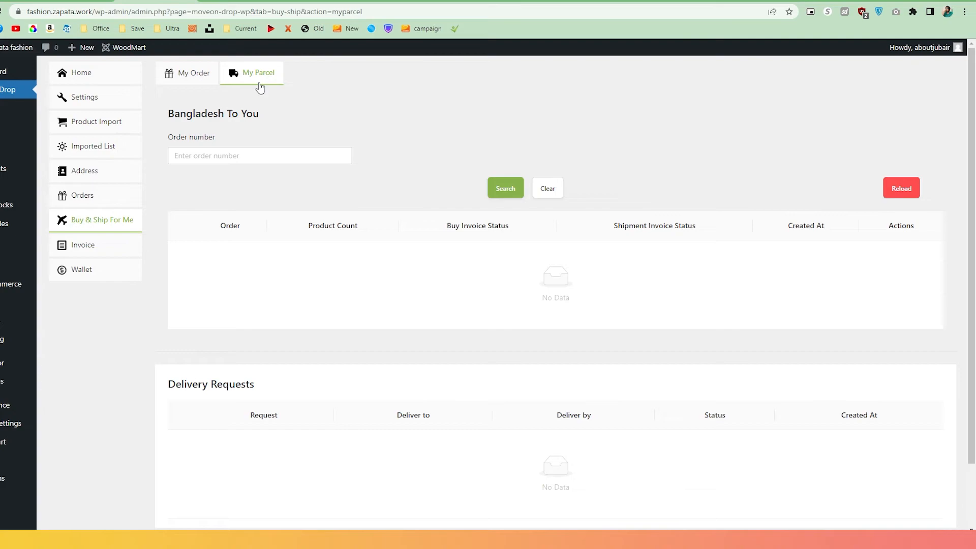
click(137, 246)
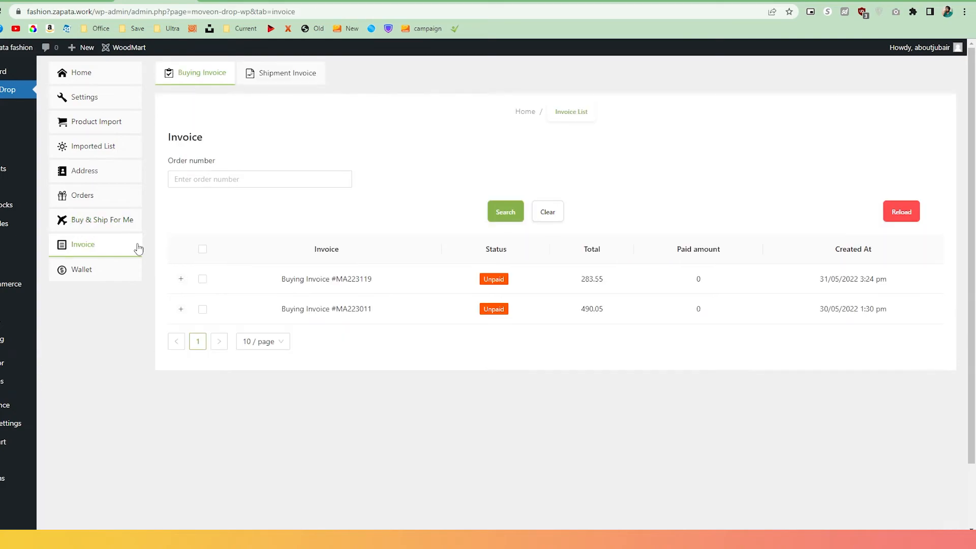
Pay the 283.55 and 490.05 invoices in full (BDT 773.60) and view the Bank Deposit option.
click(202, 279)
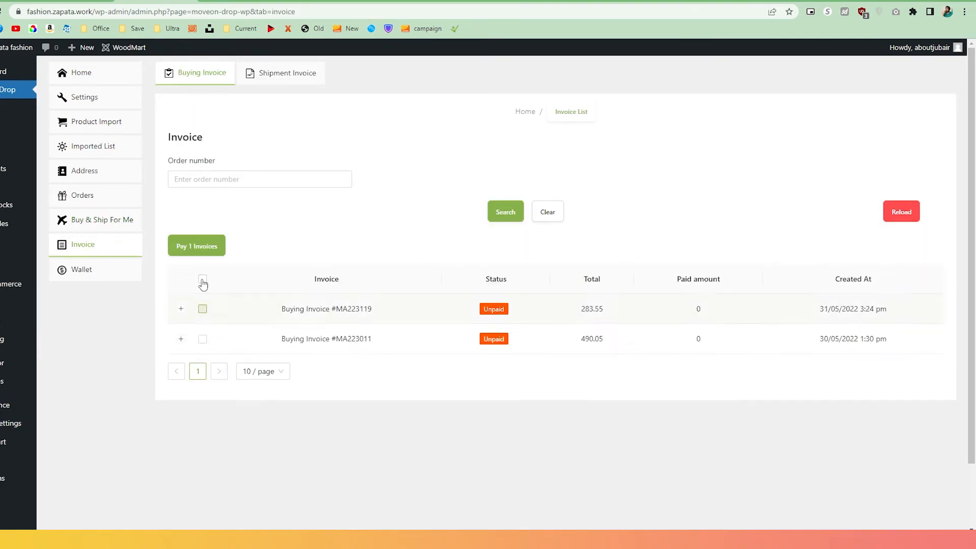
click(203, 340)
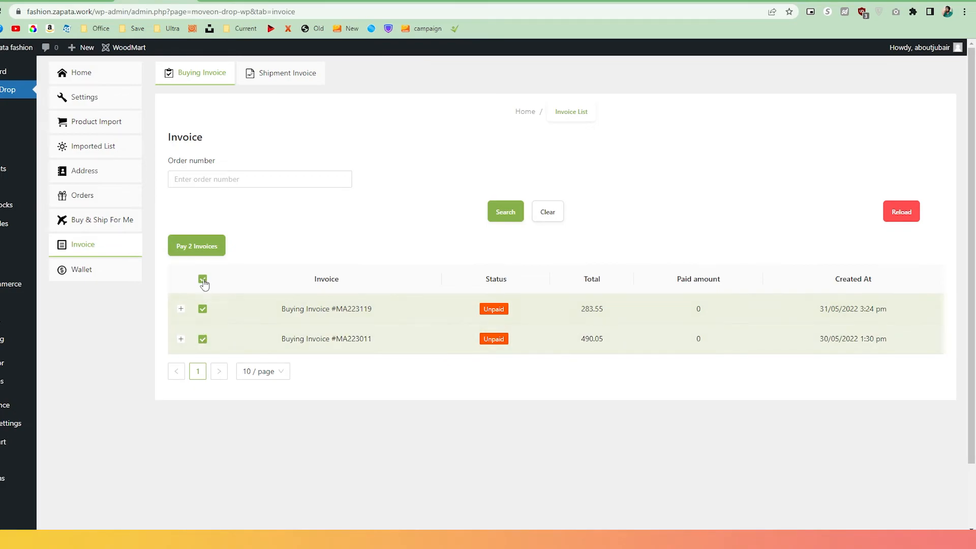
click(215, 249)
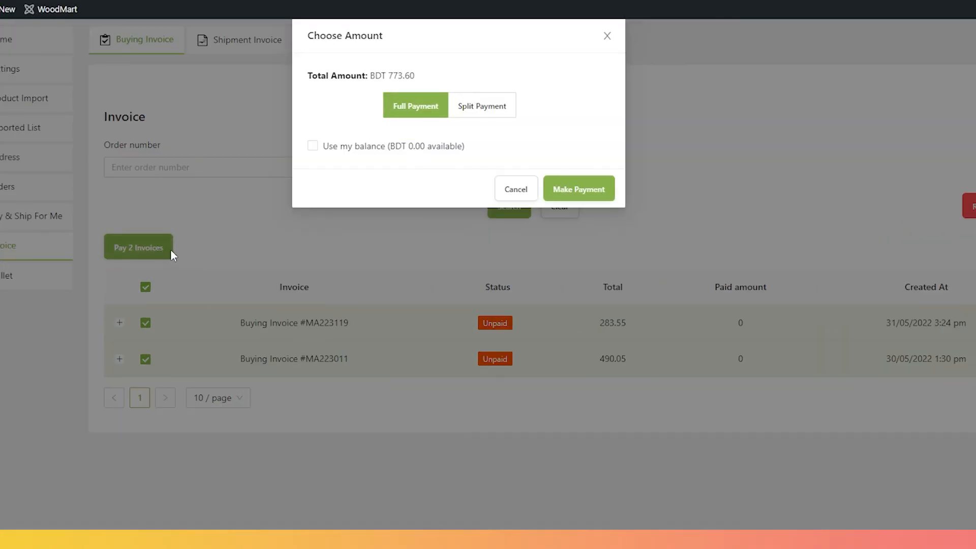
click(577, 199)
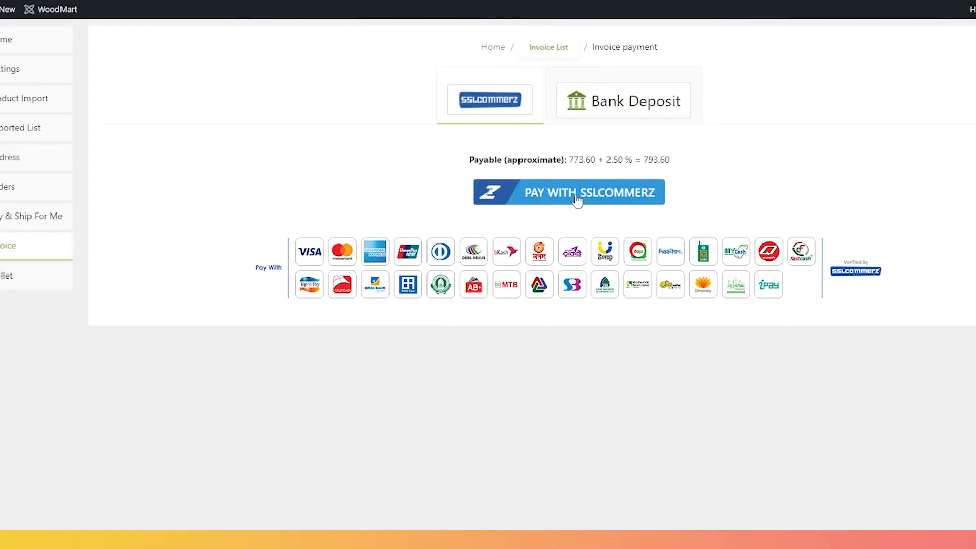
click(627, 102)
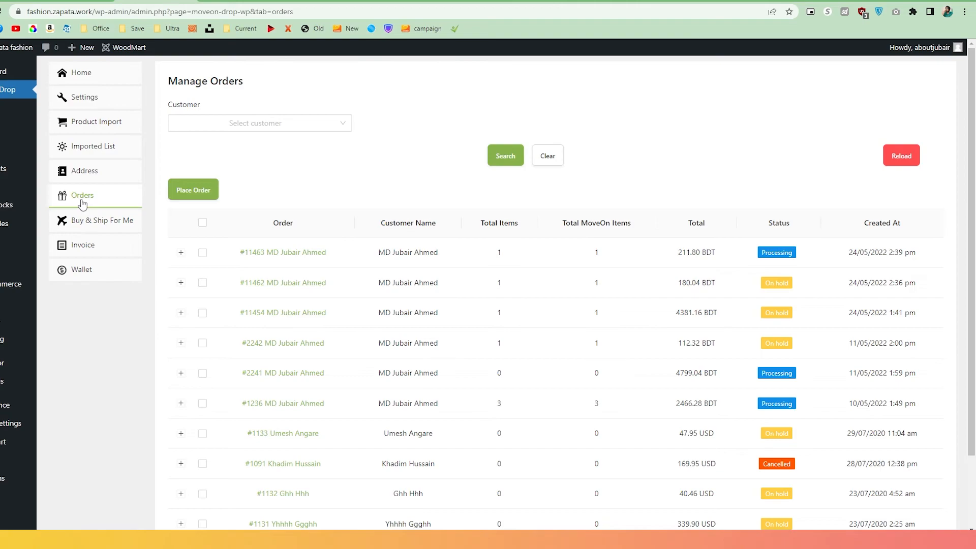
Request a 10000 BDT recharge for the MoveOn wallet, currently at 0.00 BDT.
scroll(159, 235, down, 3)
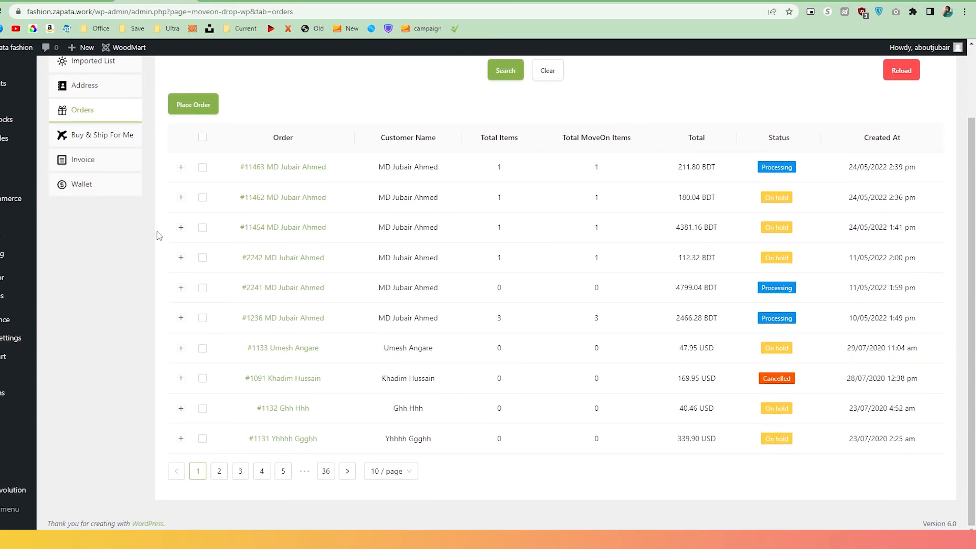
scroll(159, 234, up, 3)
click(94, 270)
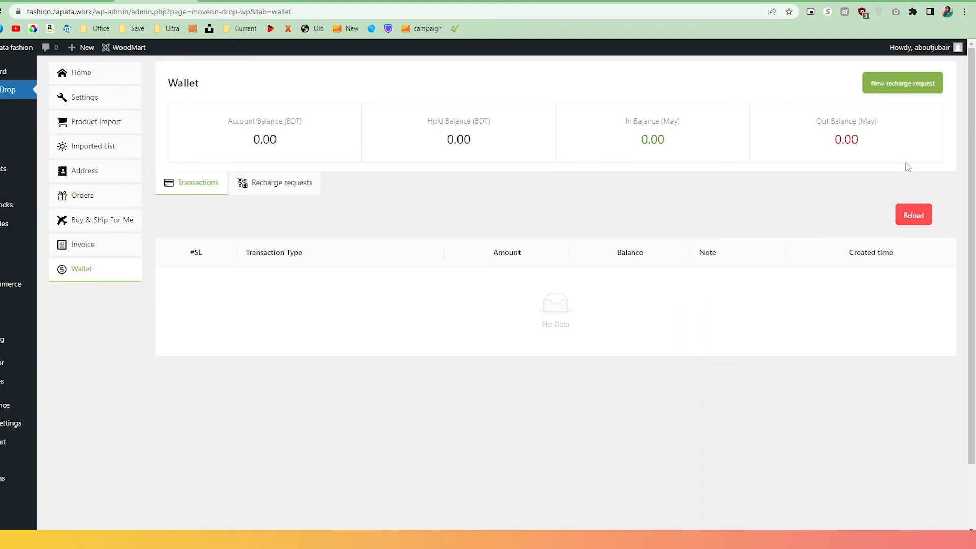
click(919, 94)
click(488, 145)
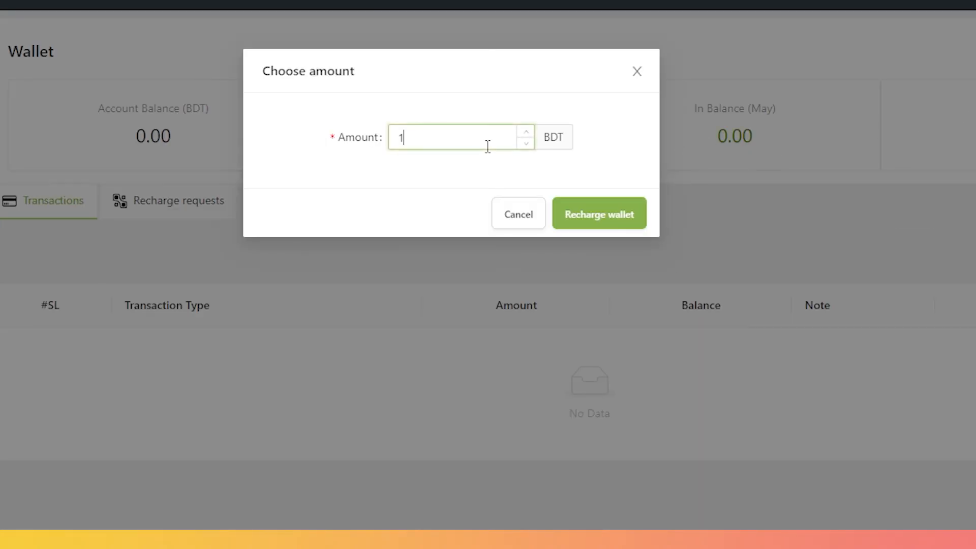
text(0000)
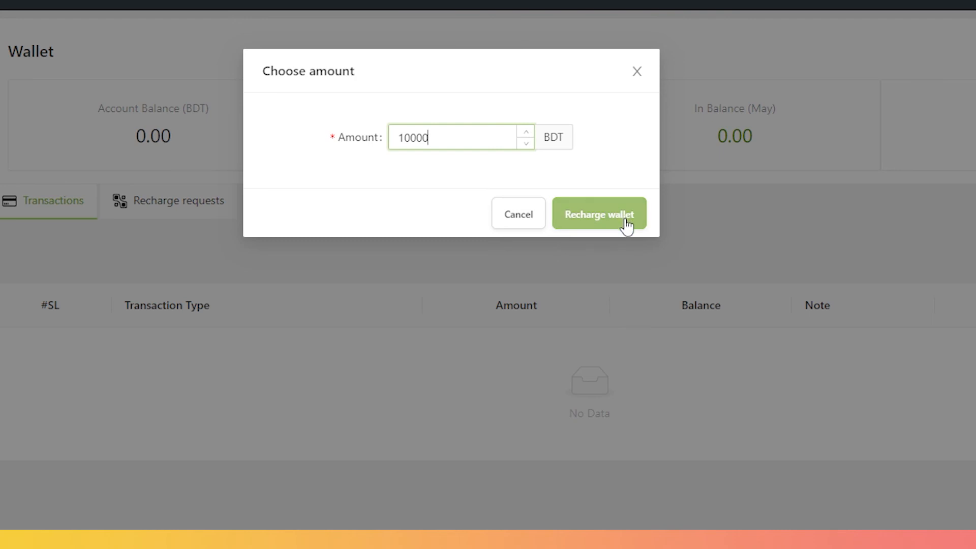
click(637, 72)
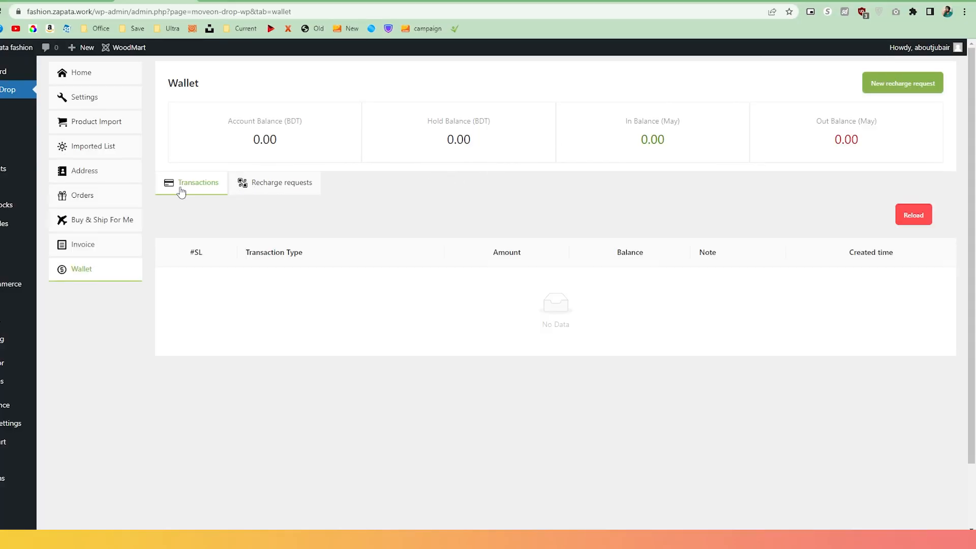